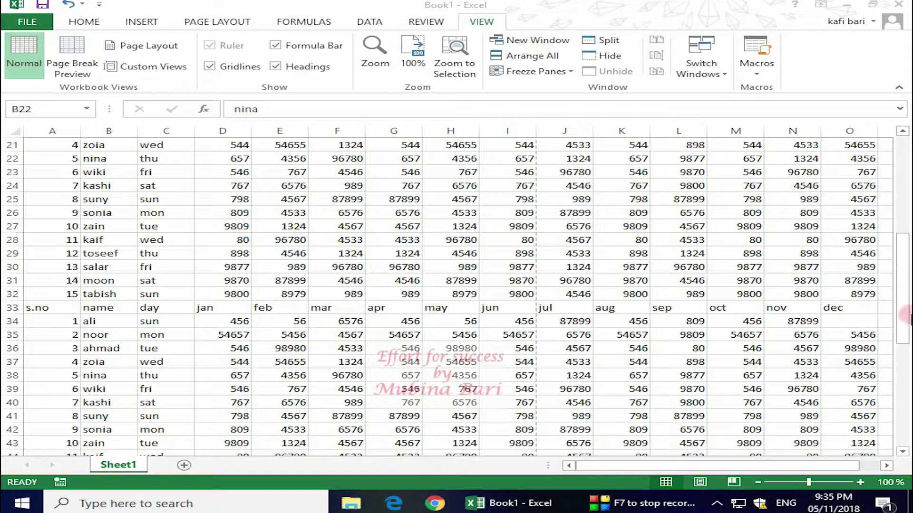
Open a new window onto Book1 and move Book1:2 into the lower half of the screen.
left_click(898, 315)
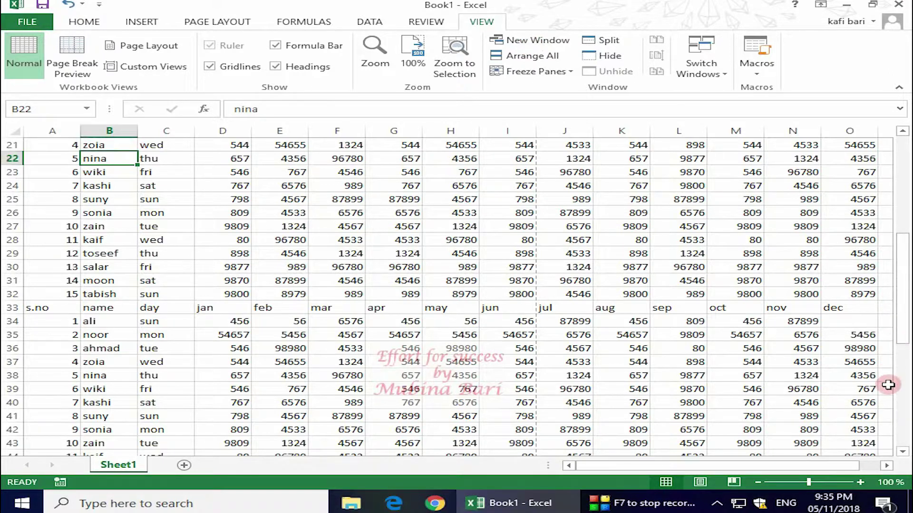
mouse_move(902, 323)
left_mouse_down()
mouse_move(892, 451)
mouse_move(903, 205)
left_mouse_up()
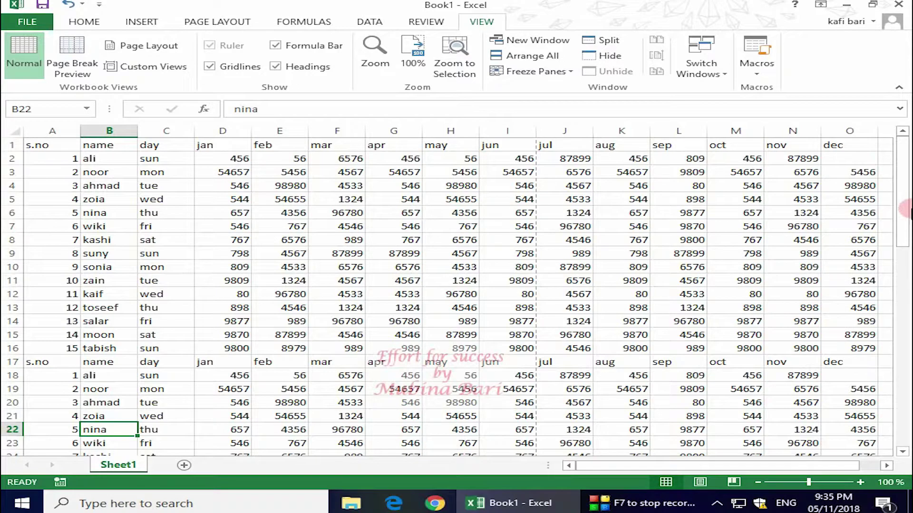
left_click(533, 40)
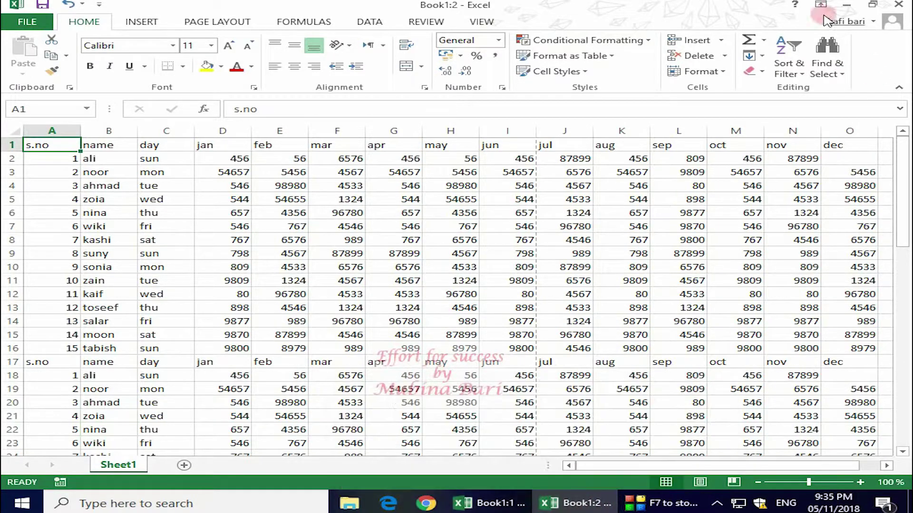
double_click(732, 26)
left_click_drag(732, 27, 731, 291)
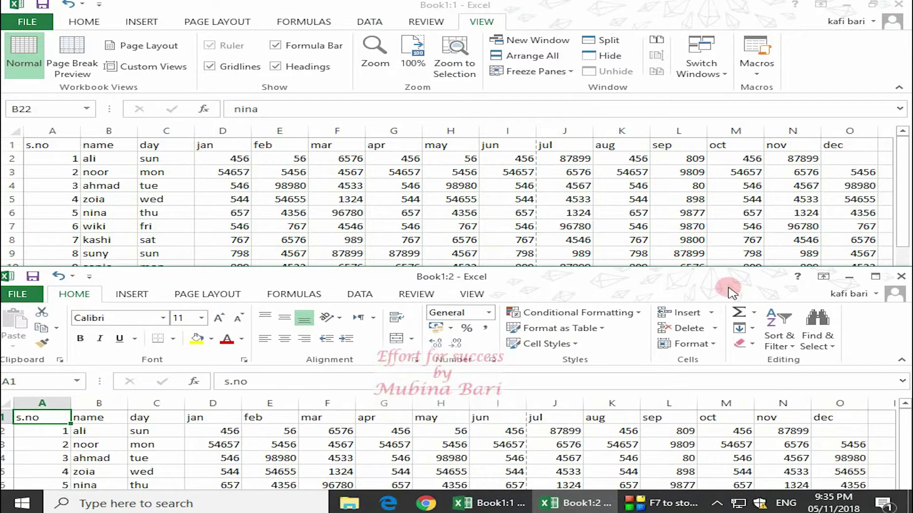
left_click(906, 182)
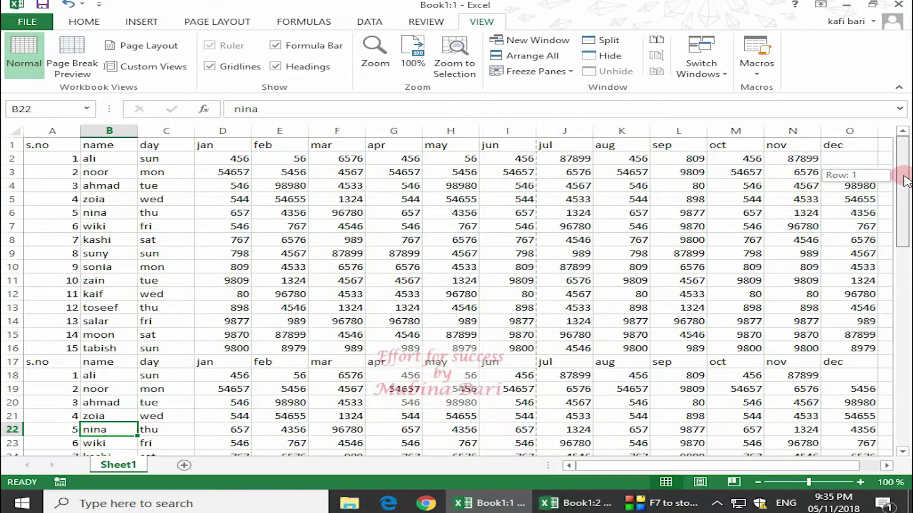
left_click_drag(906, 182, 881, 310)
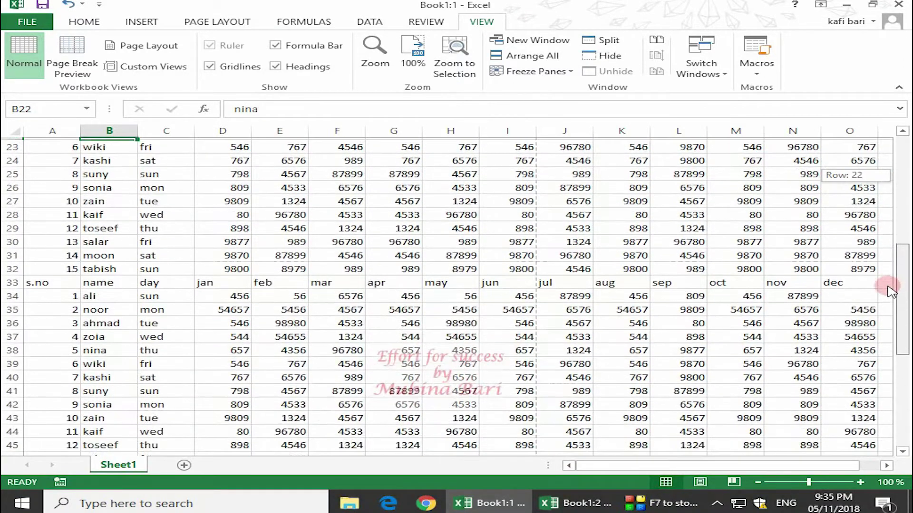
left_click(583, 505)
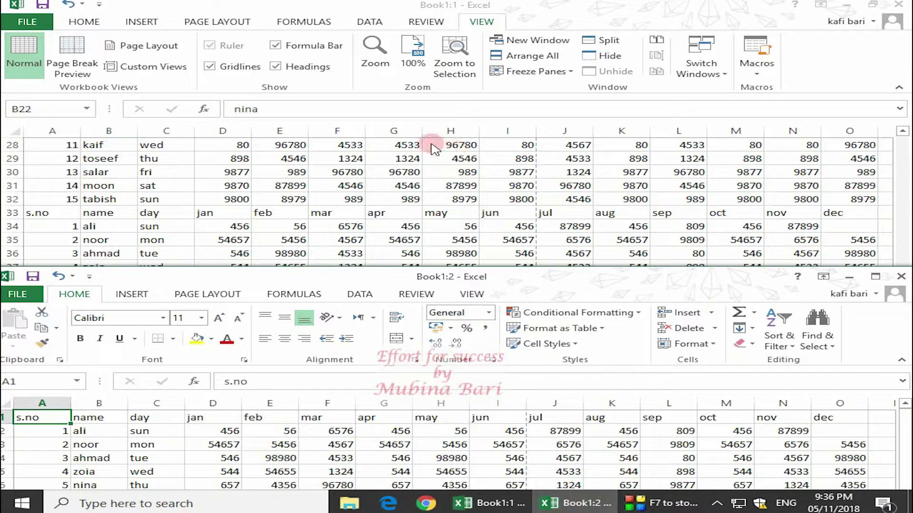
Overwrite cell G3 with 'dddddgf' and check the edit in both Book1 windows.
left_click(333, 431)
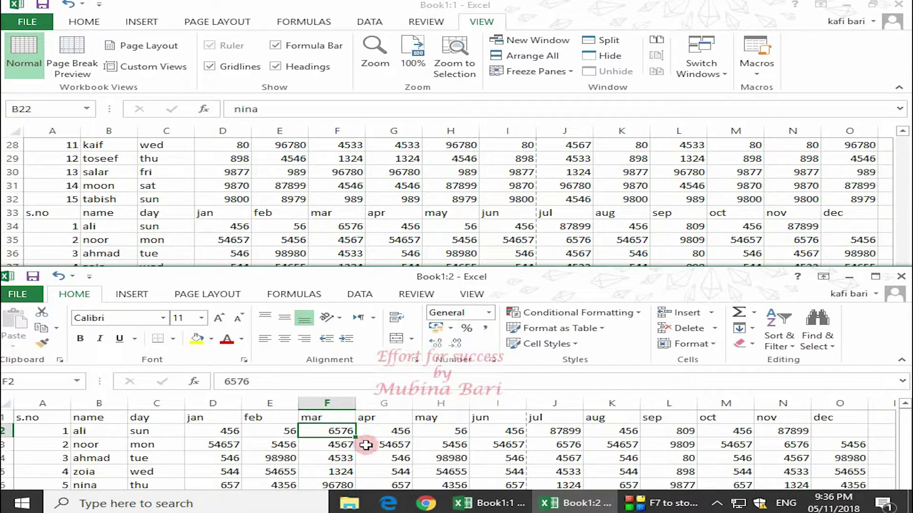
left_click(396, 444)
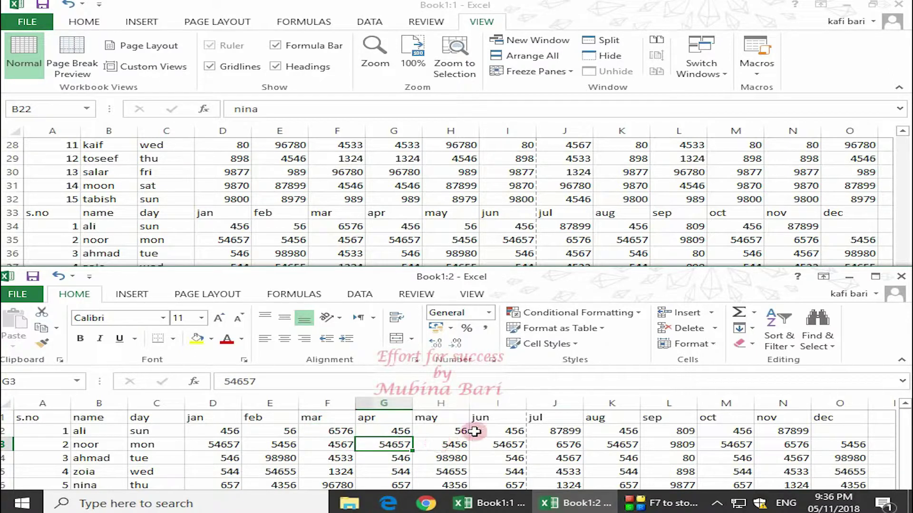
type("dddddgf")
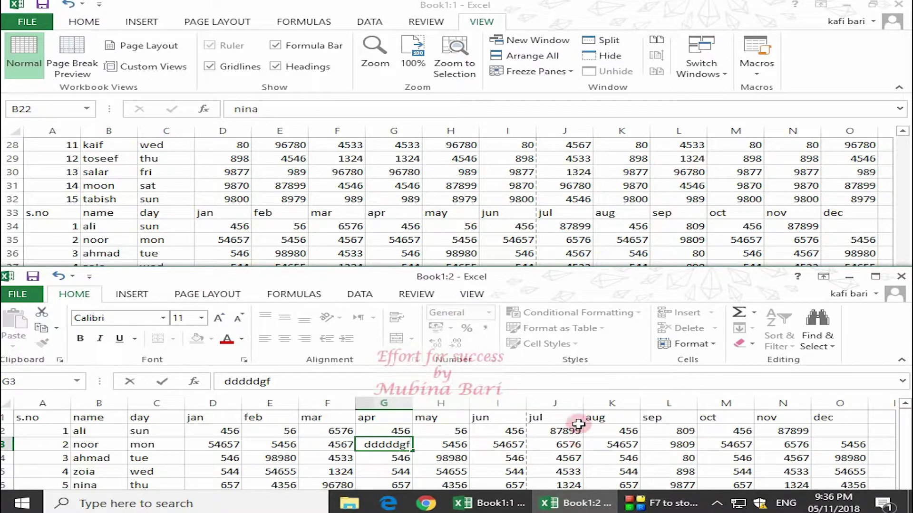
left_click(534, 196)
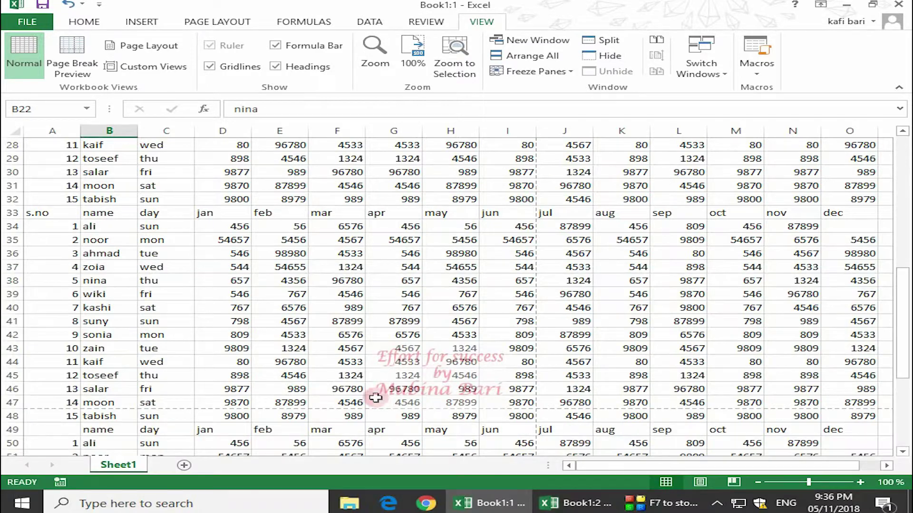
left_click(576, 509)
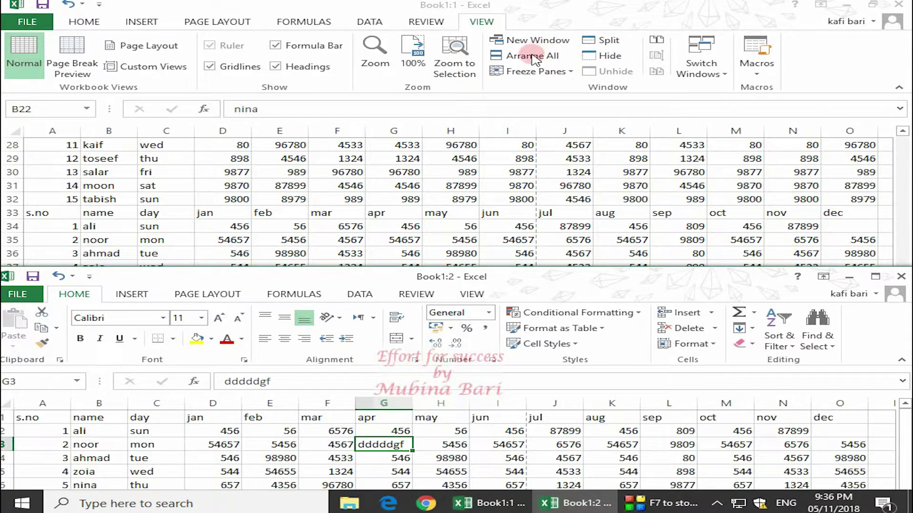
Arrange the two Book1 windows horizontally, one stacked above the other.
mouse_move(636, 292)
left_mouse_down()
mouse_move(649, 3)
mouse_move(642, 16)
left_mouse_up()
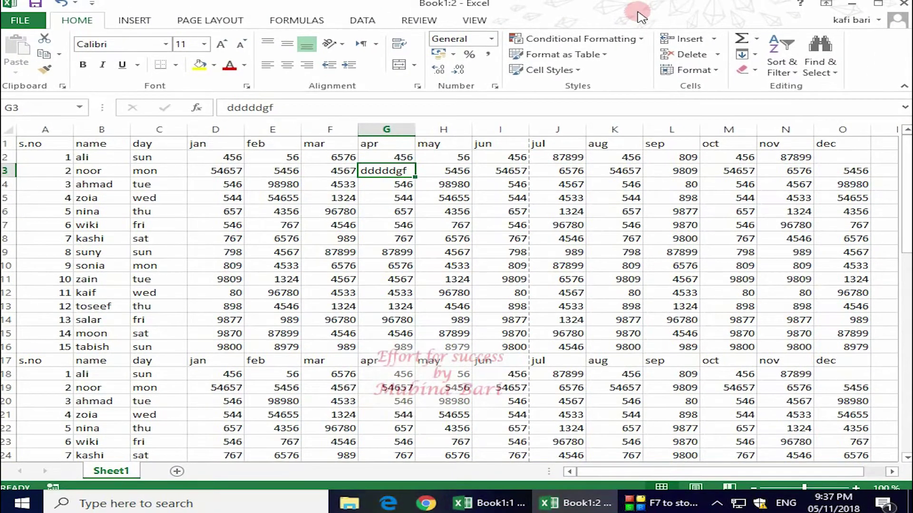
left_click_drag(640, 16, 639, 21)
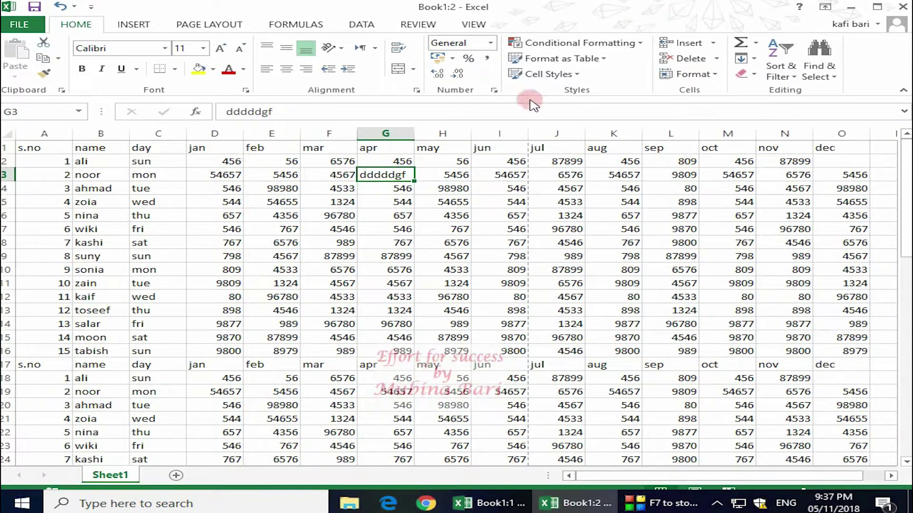
left_click(477, 25)
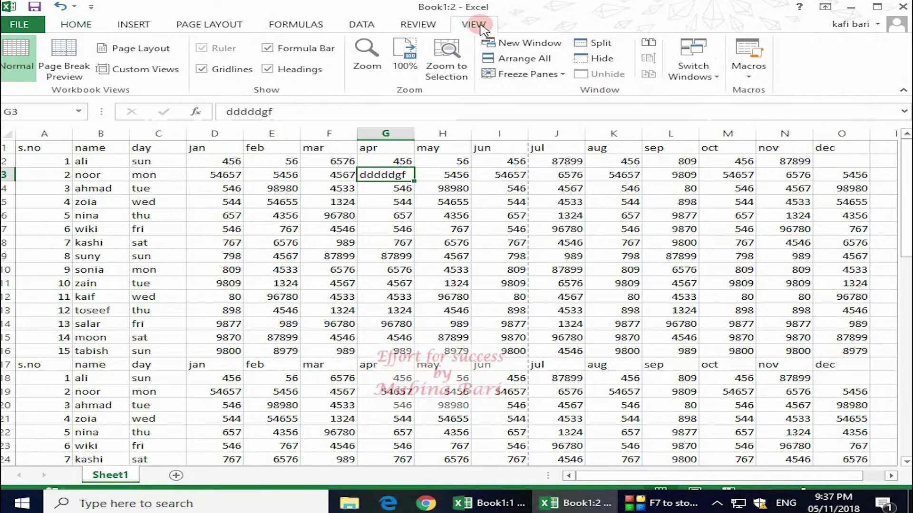
left_click(512, 61)
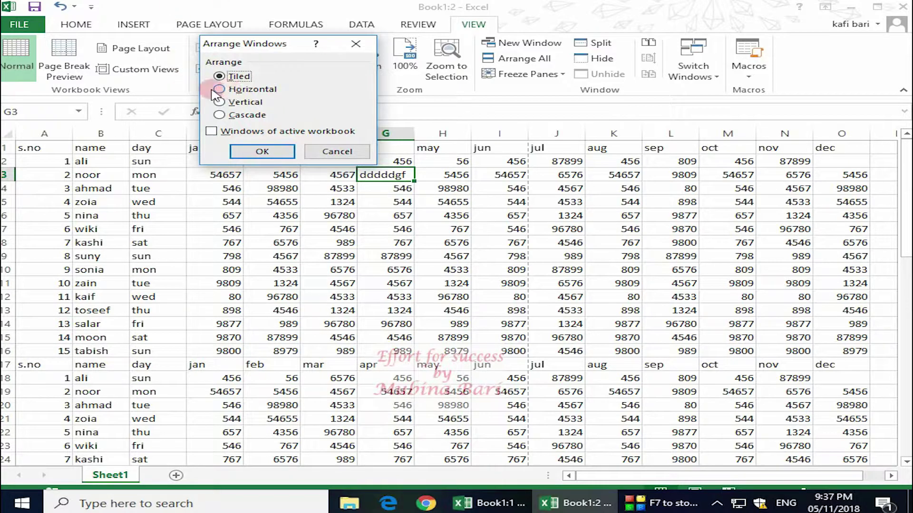
left_click(219, 89)
left_click(261, 150)
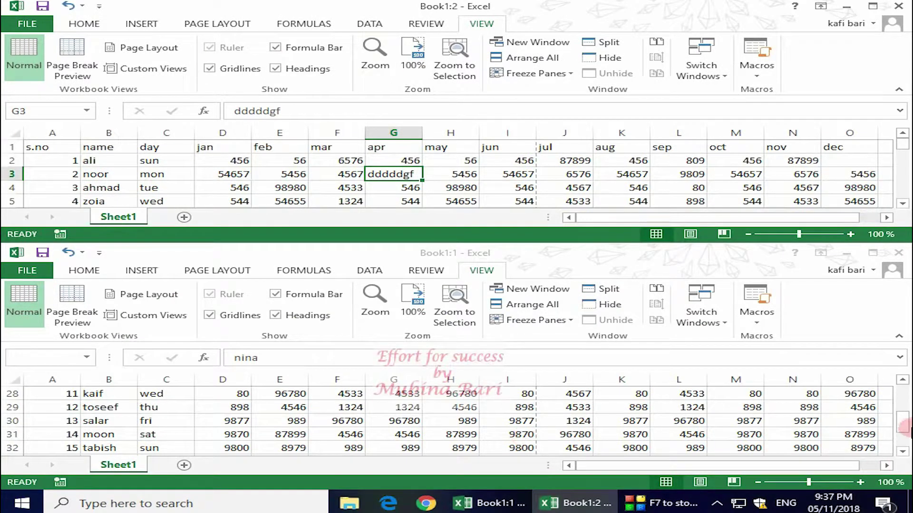
left_click_drag(907, 427, 903, 444)
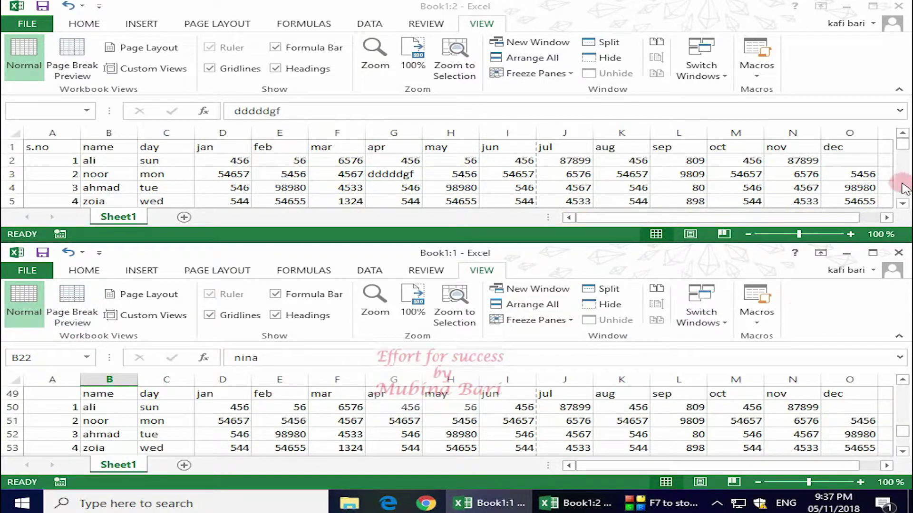
left_click_drag(904, 151, 897, 146)
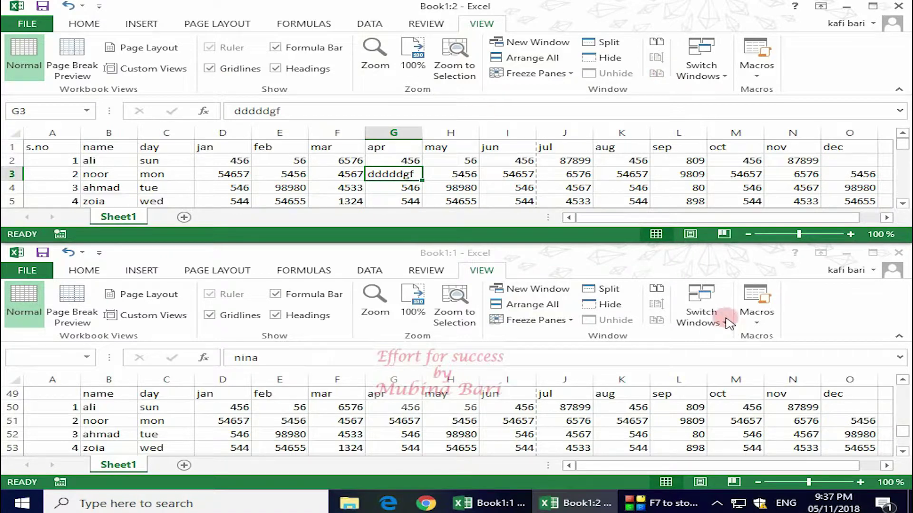
Rearrange the Book1 windows with the Vertical option so they sit side by side.
left_click(551, 307)
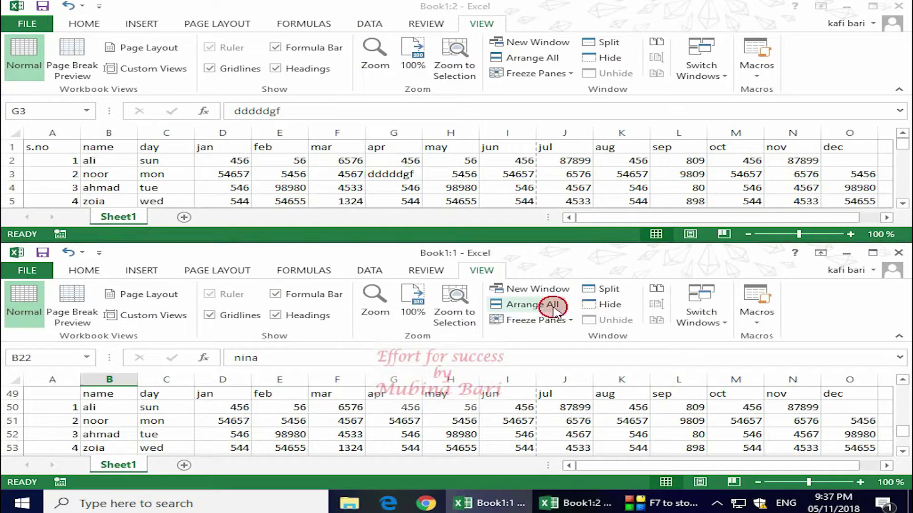
left_click(554, 310)
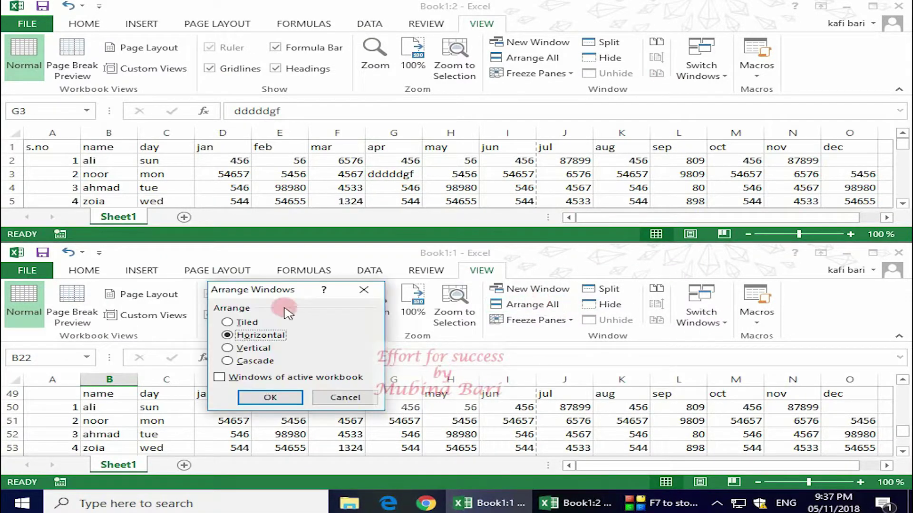
left_click(229, 349)
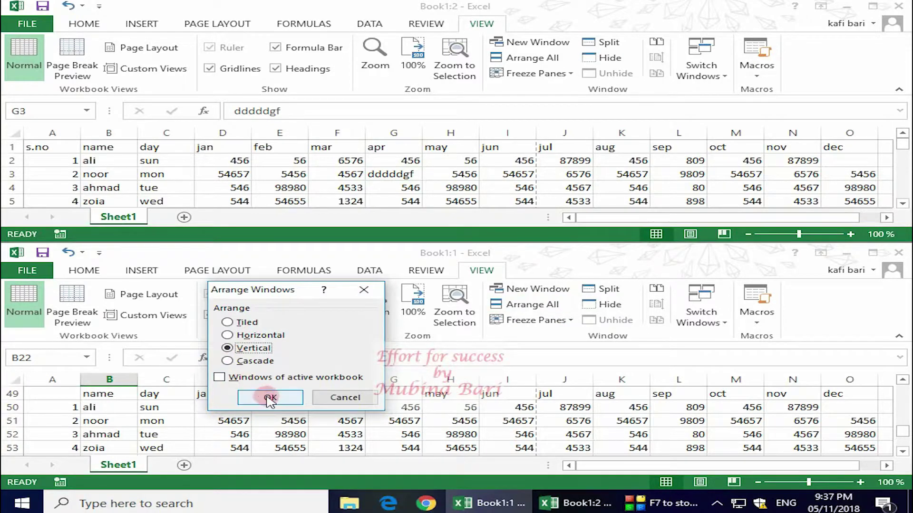
left_click(266, 396)
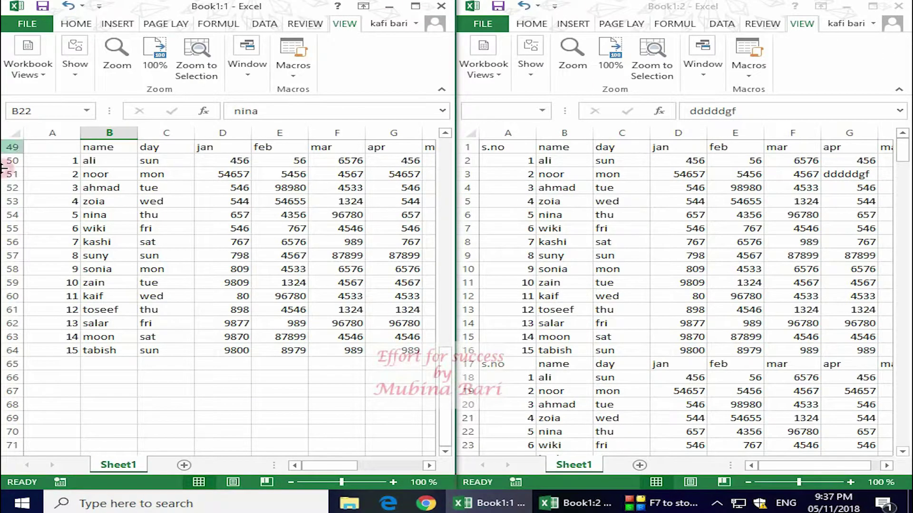
mouse_move(445, 378)
left_mouse_down()
mouse_move(480, 261)
mouse_move(452, 311)
left_mouse_up()
left_click_drag(901, 151, 901, 157)
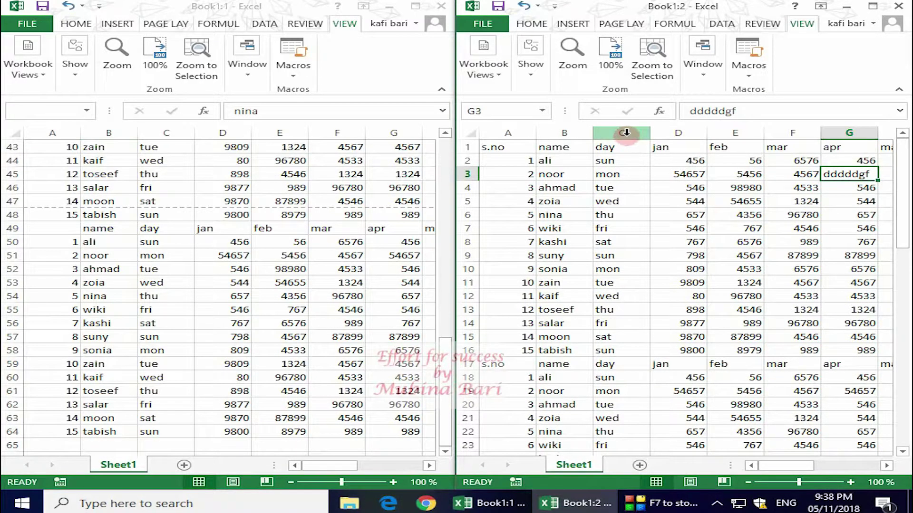
Widen and maximize Book1:1, then maximize Book1:2 so it fills the screen.
left_click(798, 27)
left_click(341, 25)
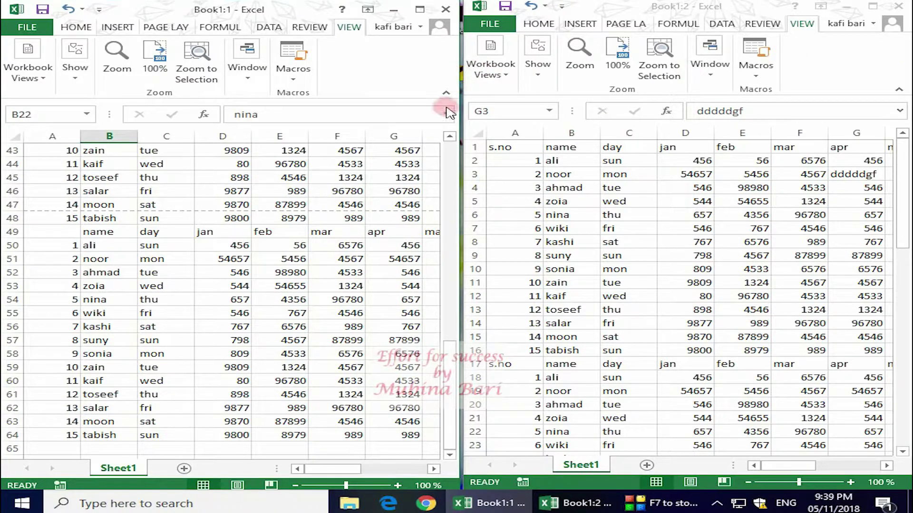
left_click_drag(460, 63, 905, 66)
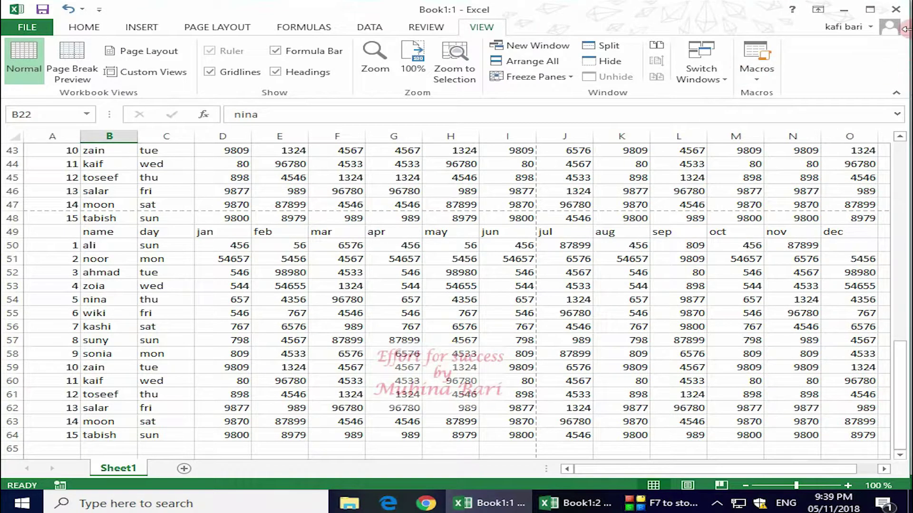
left_click(870, 10)
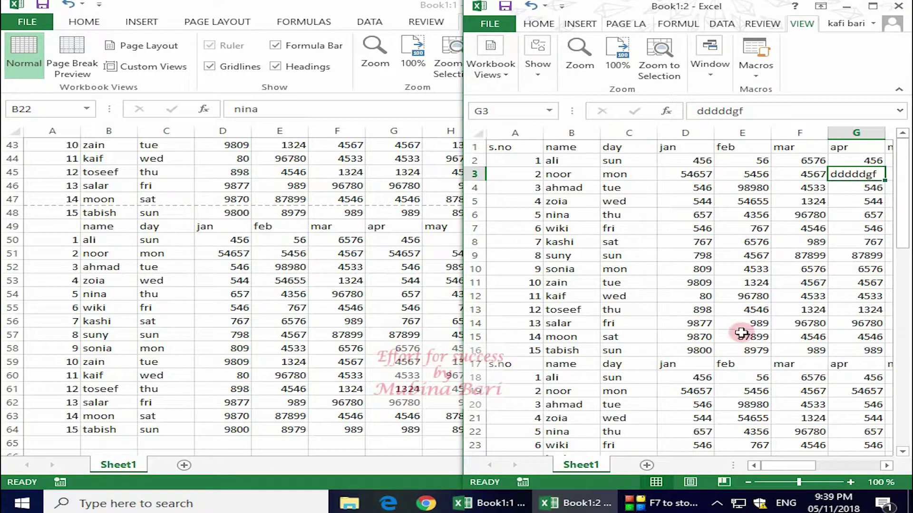
left_click(872, 7)
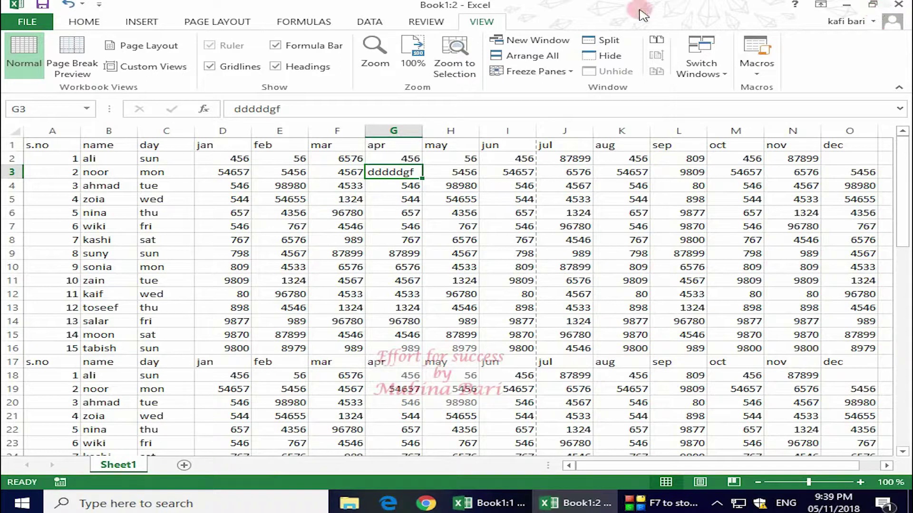
left_click(532, 57)
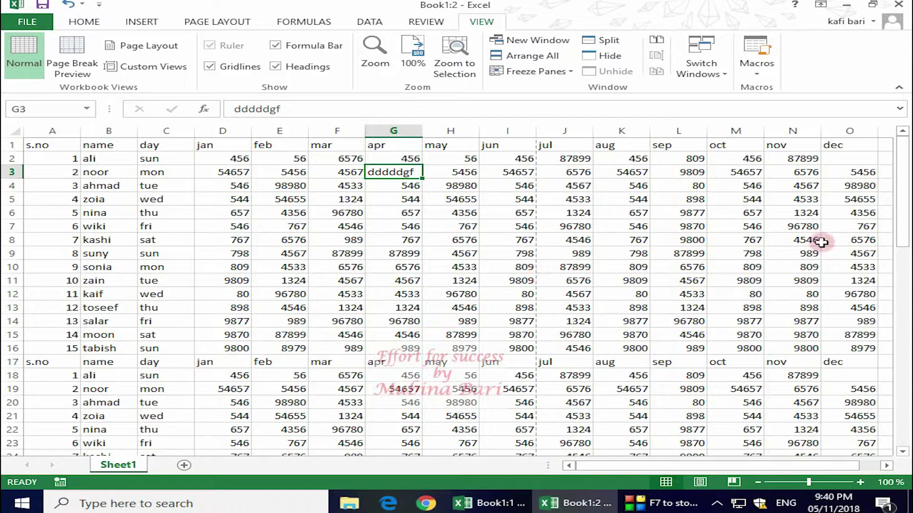
mouse_move(903, 226)
left_mouse_down()
mouse_move(901, 303)
mouse_move(878, 211)
left_mouse_up()
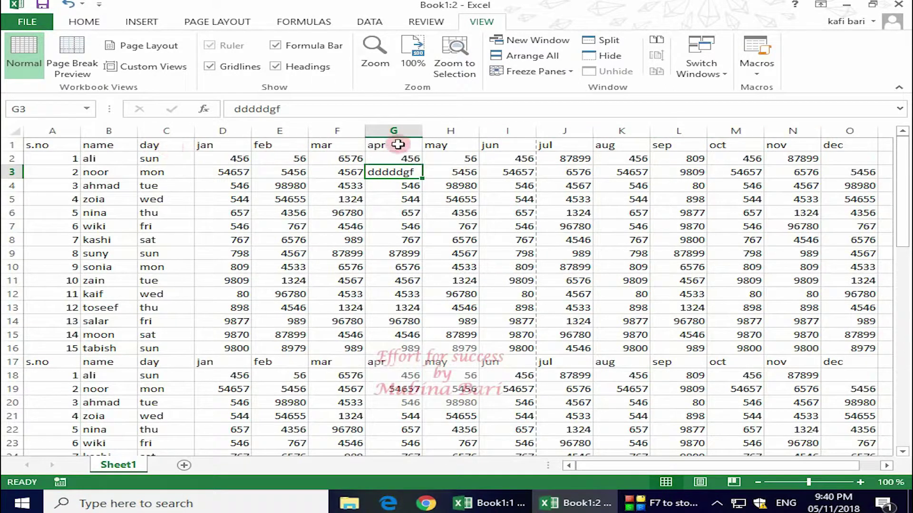
left_click(570, 75)
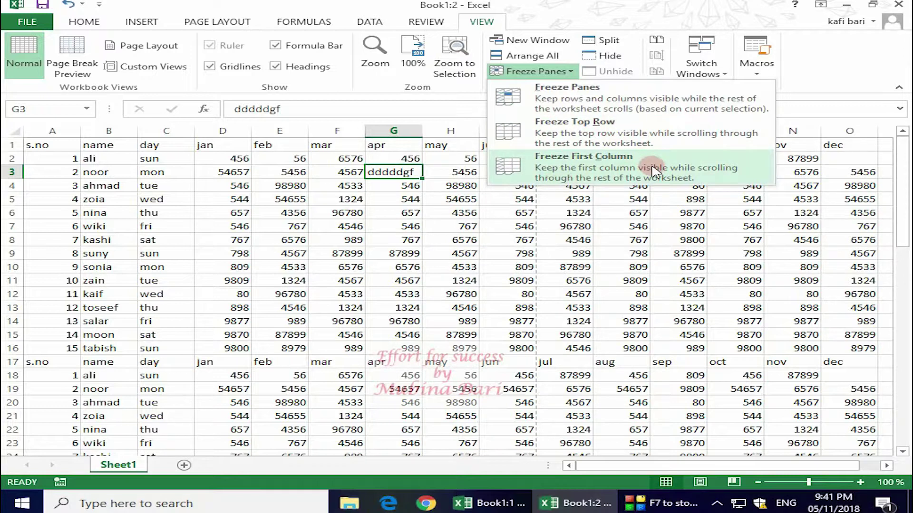
left_click(579, 138)
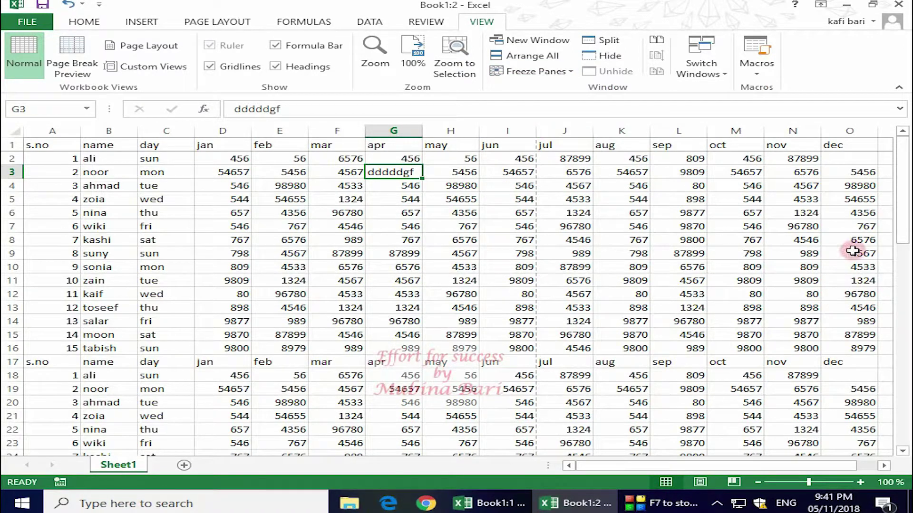
left_click_drag(903, 226, 906, 324)
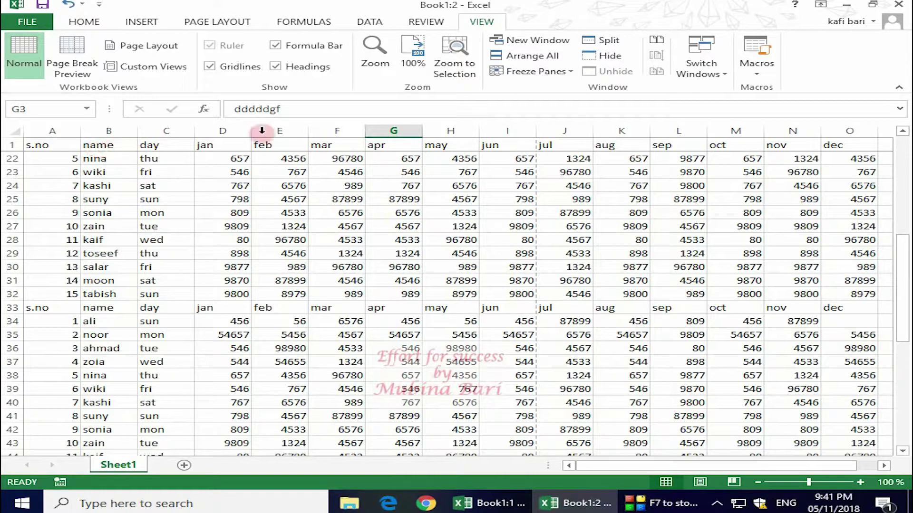
mouse_move(905, 269)
left_mouse_down()
mouse_move(906, 347)
mouse_move(835, 142)
left_mouse_up()
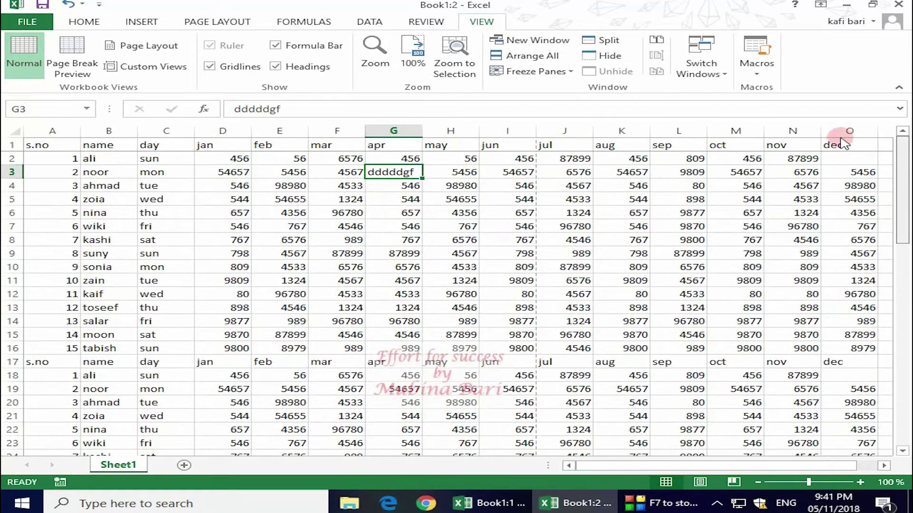
left_click(570, 72)
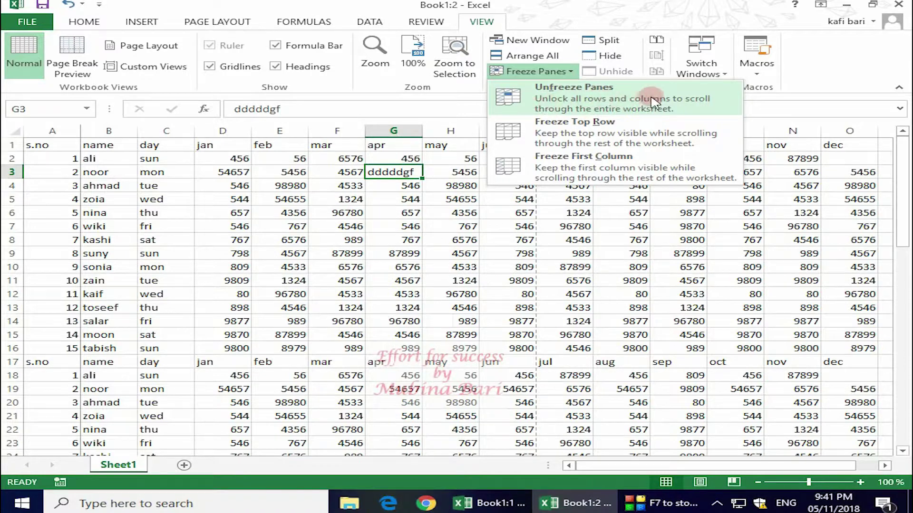
left_click(595, 106)
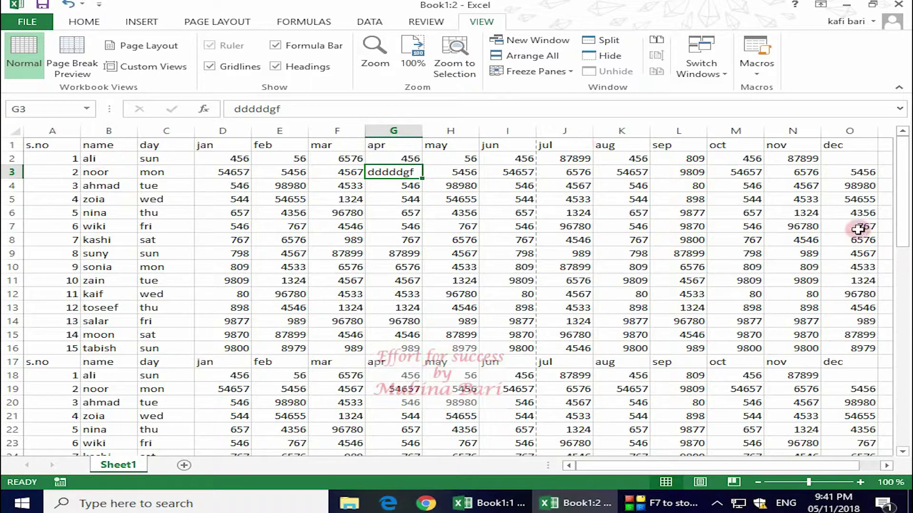
mouse_move(903, 224)
left_mouse_down()
mouse_move(904, 301)
mouse_move(903, 234)
left_mouse_up()
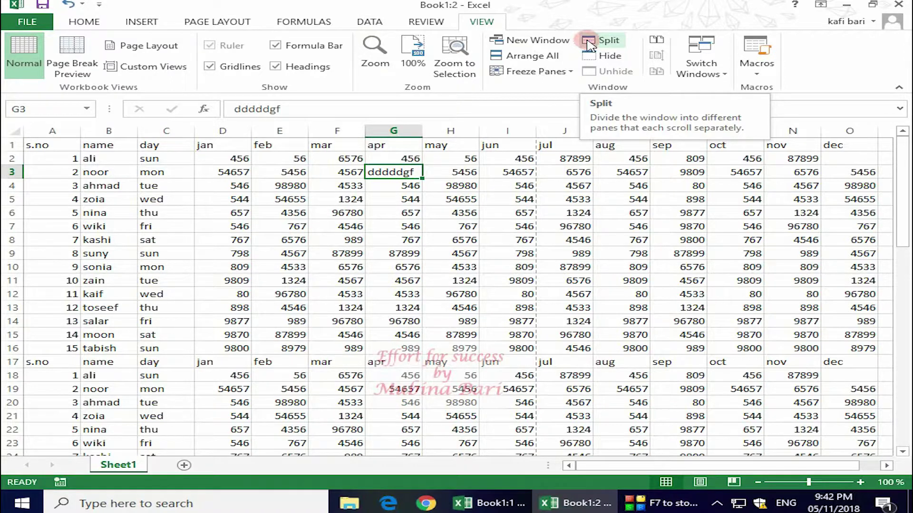
Split the Book1:2 sheet into four panes and scroll the upper and lower panes independently.
left_click(589, 45)
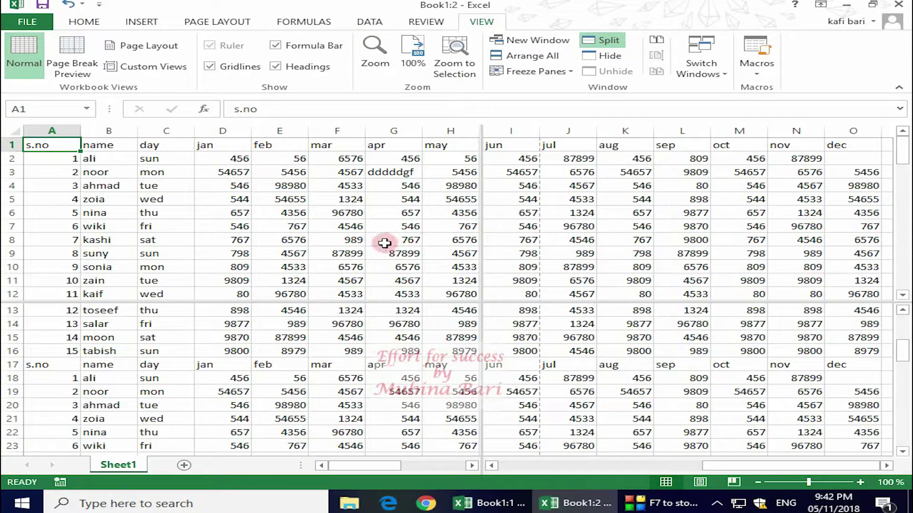
mouse_move(903, 164)
left_mouse_down()
mouse_move(903, 286)
mouse_move(882, 156)
left_mouse_up()
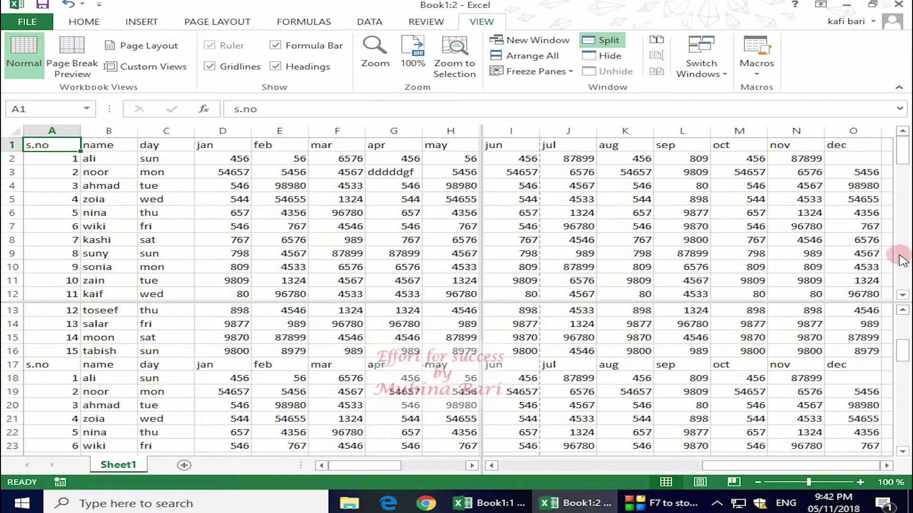
mouse_move(902, 364)
left_mouse_down()
mouse_move(903, 435)
mouse_move(870, 316)
left_mouse_up()
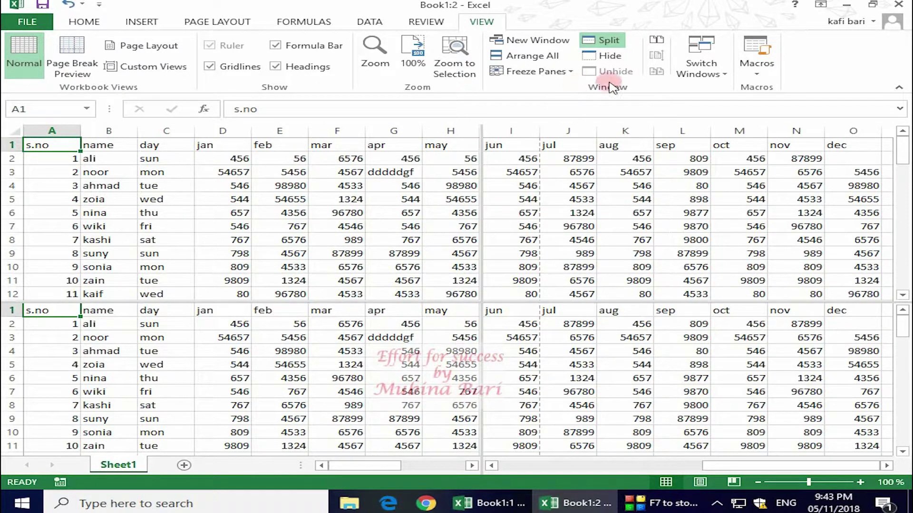
Remove the split, then hide the Book1:2 window and the Book1:1 window.
left_click(605, 46)
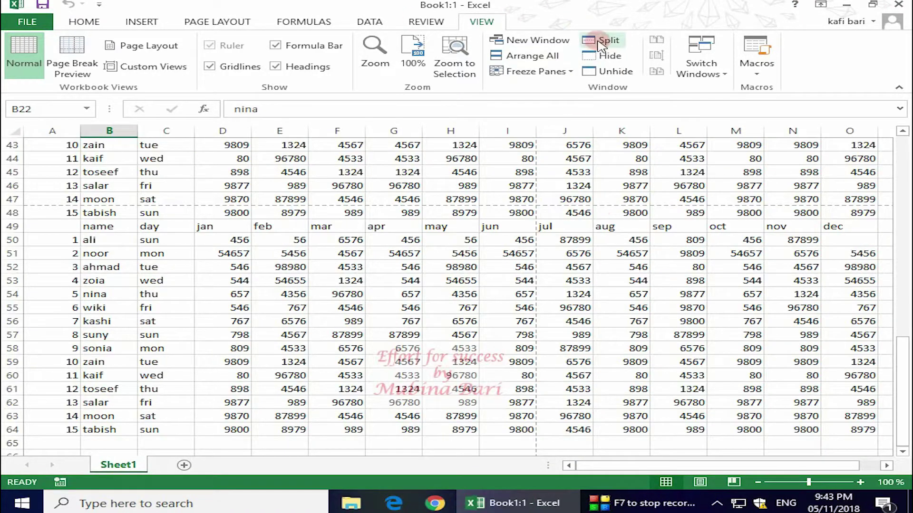
left_click(608, 55)
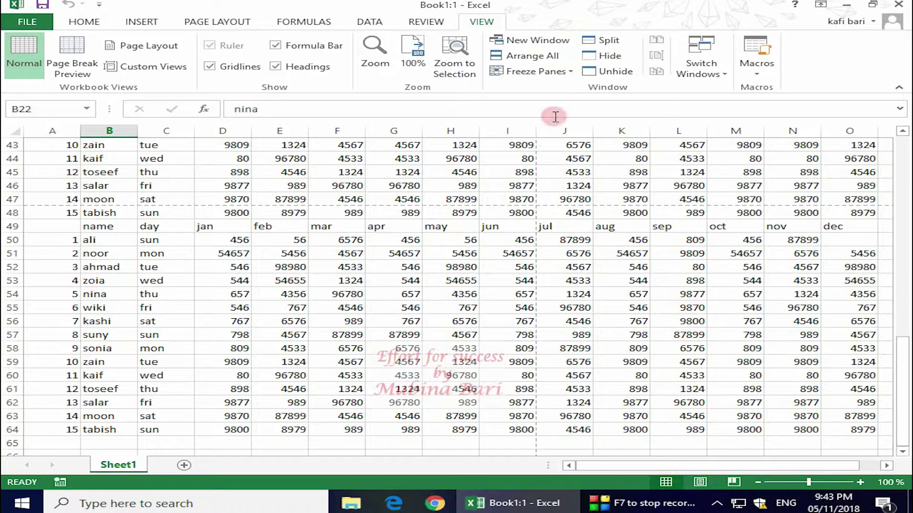
left_click(608, 58)
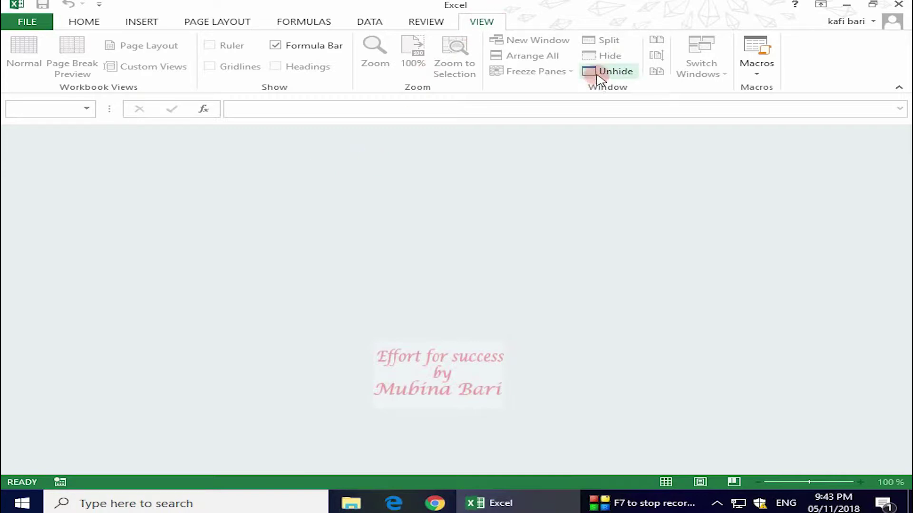
left_click(138, 22)
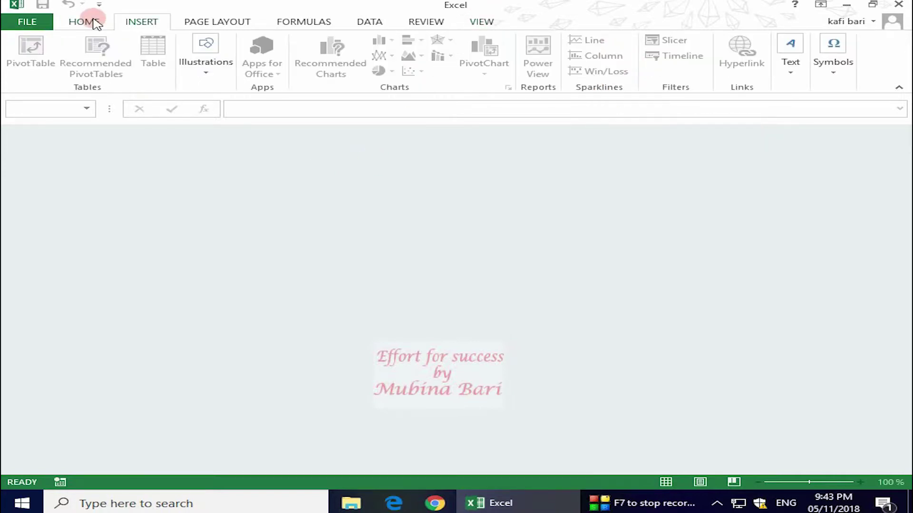
left_click(96, 22)
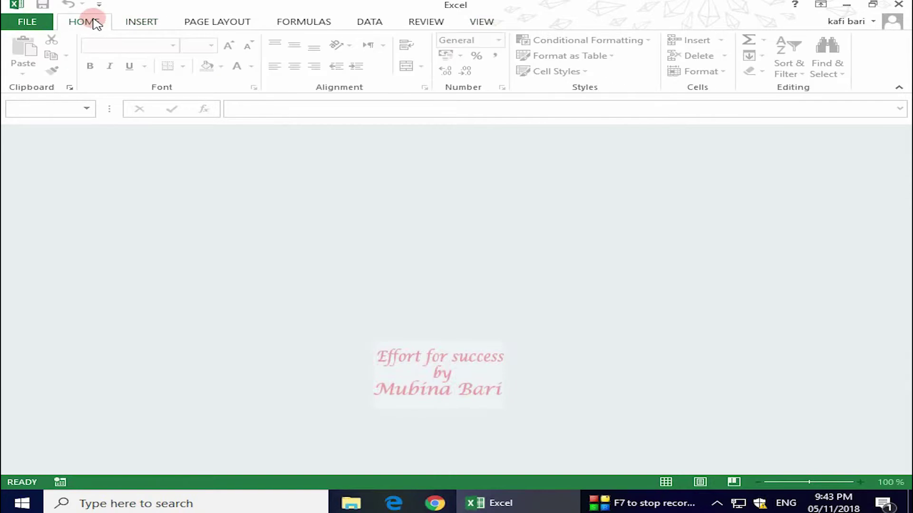
left_click(139, 23)
left_click(215, 25)
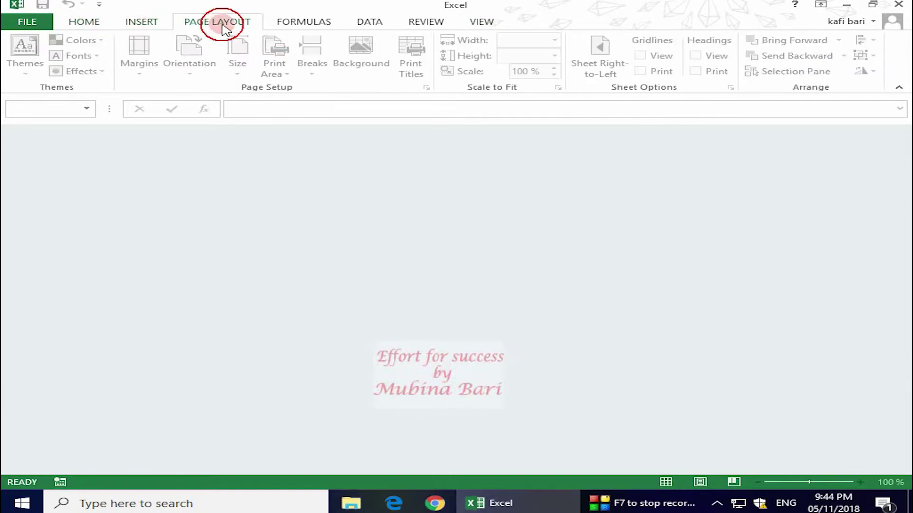
left_click(305, 28)
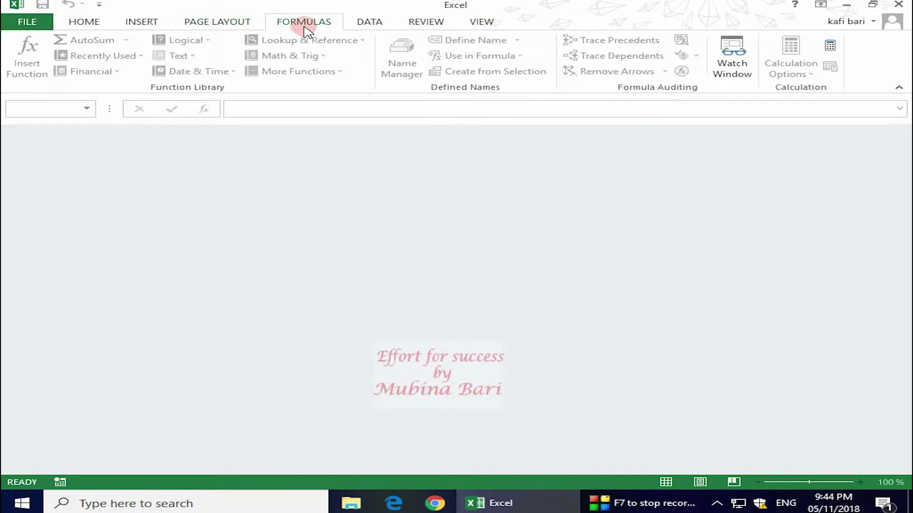
left_click(357, 23)
left_click(417, 25)
left_click(480, 21)
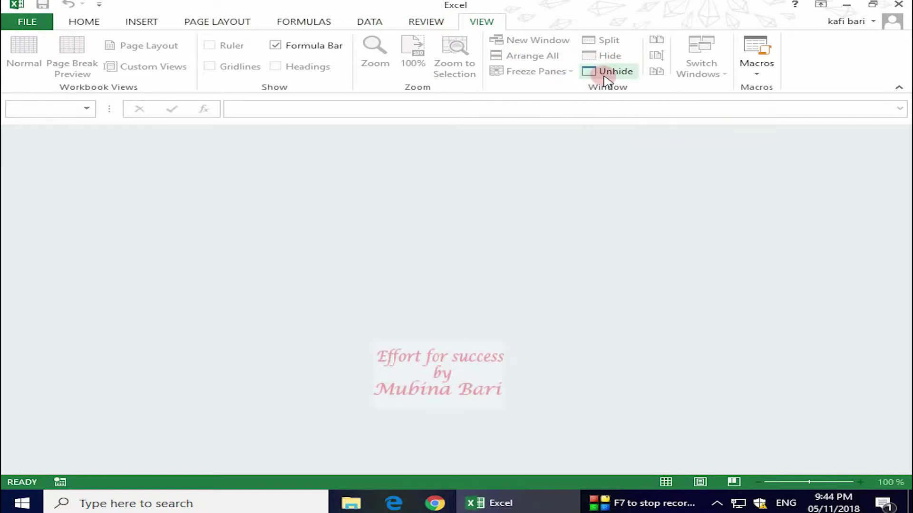
Unhide Book1:1 and then Book1:2 from the list of hidden workbooks.
left_click(615, 71)
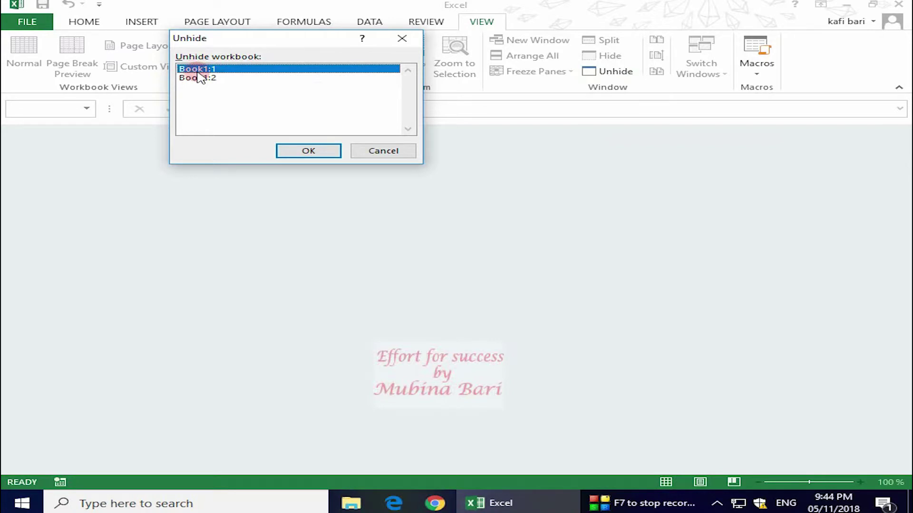
left_click(316, 151)
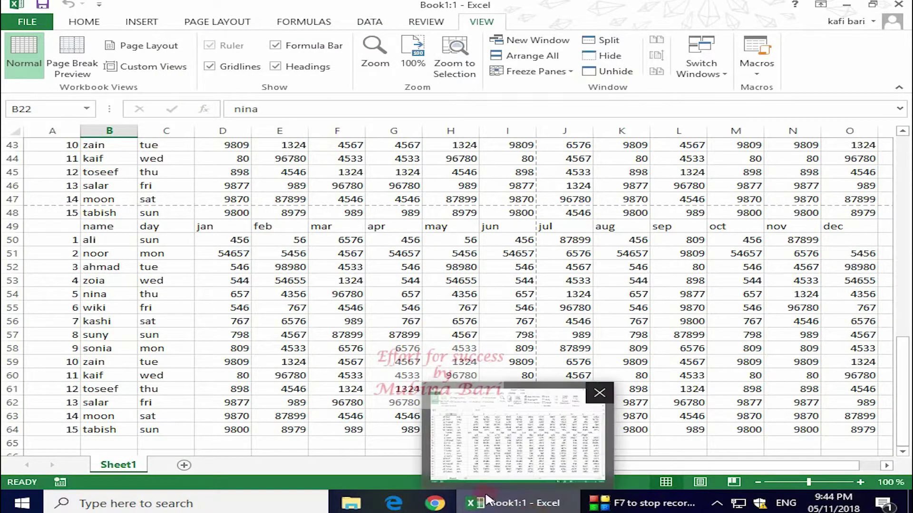
left_click(613, 73)
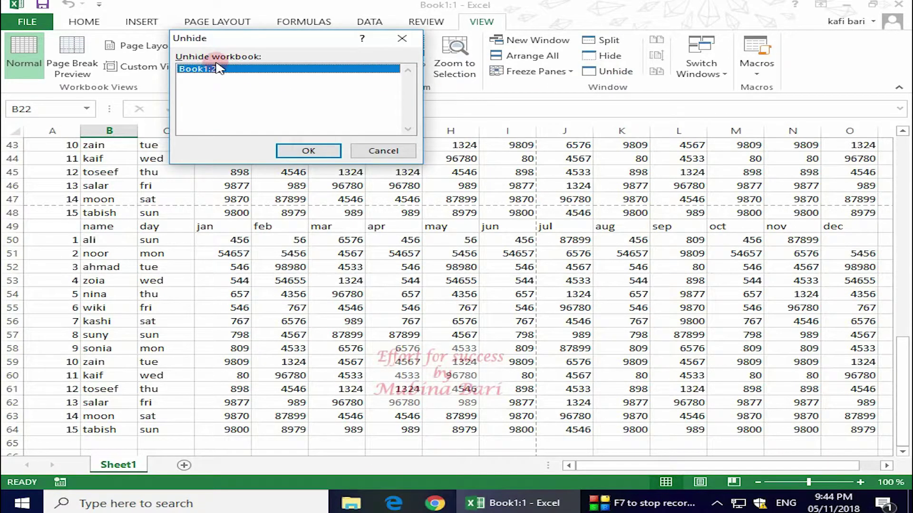
left_click(323, 156)
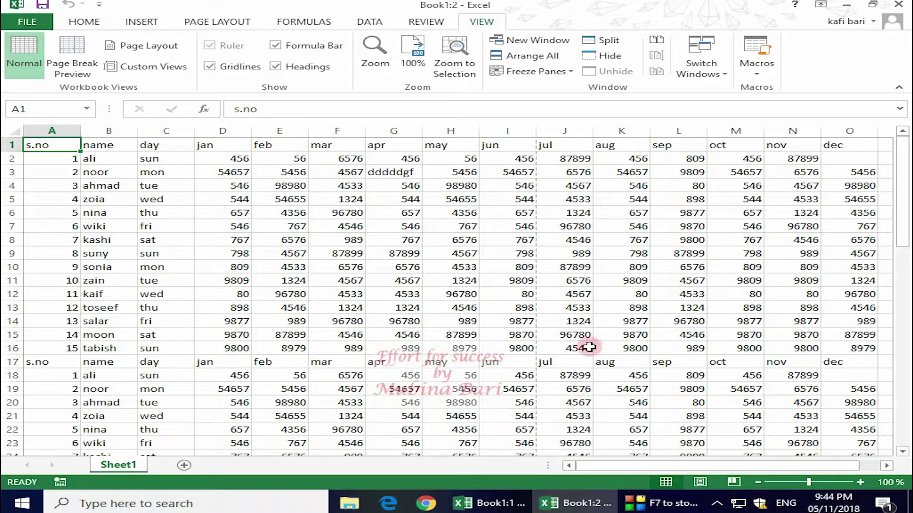
Toggle View Side by Side, then minimize Excel to reveal the desktop.
left_click(657, 41)
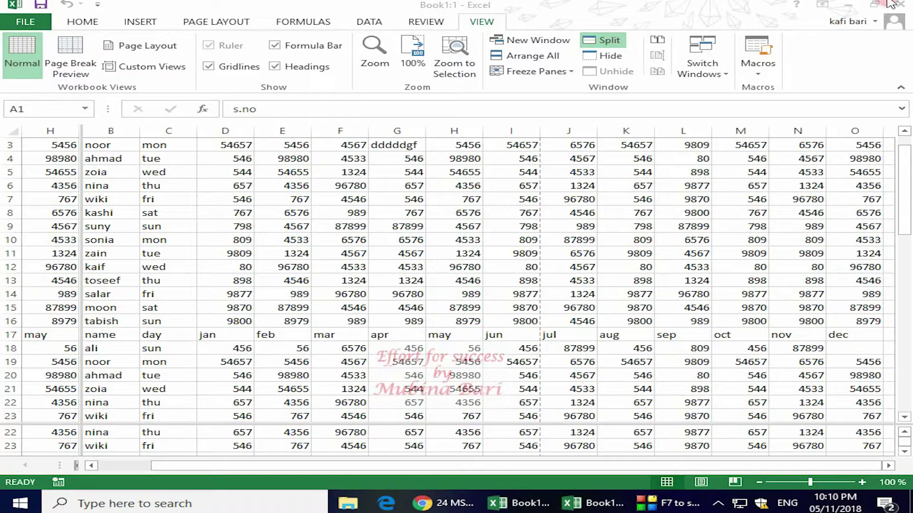
left_click(849, 5)
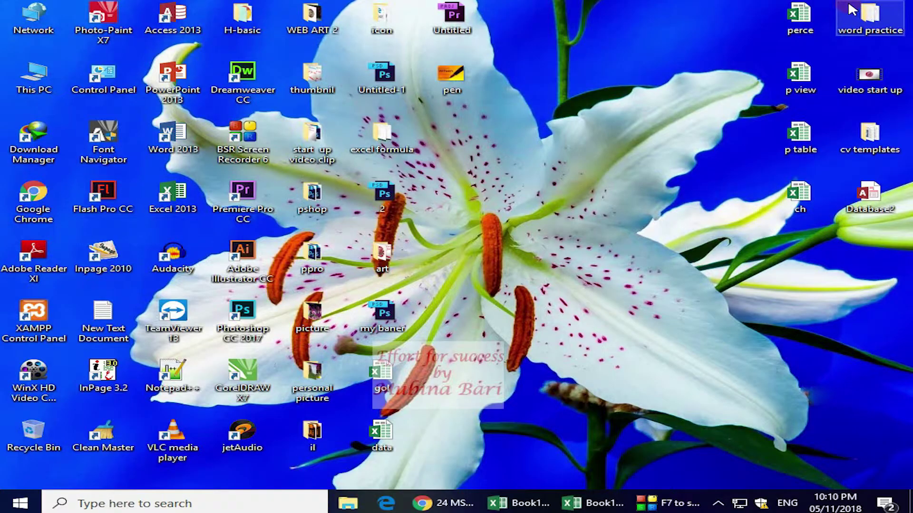
Open the p table workbook from its desktop icon.
double_click(807, 137)
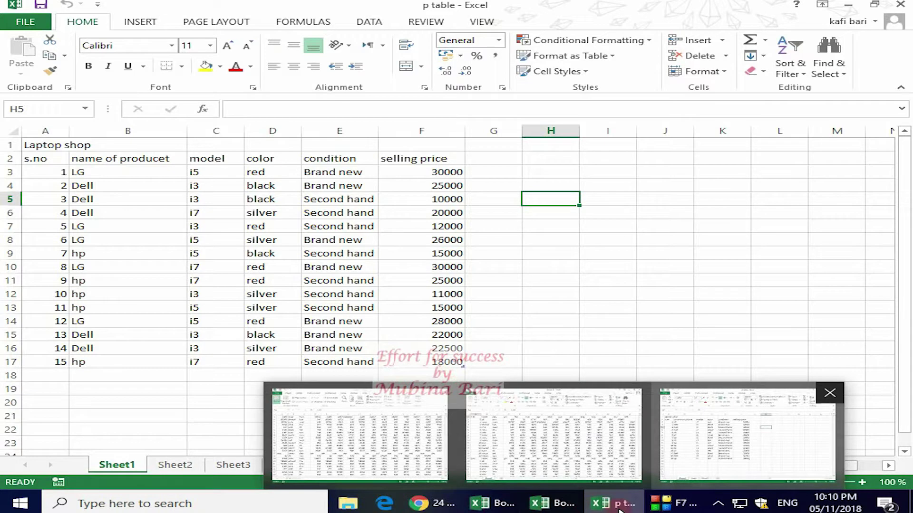
Dismiss the Compare Side by Side dialog and bring the Book1:1 window to the front.
left_click(482, 22)
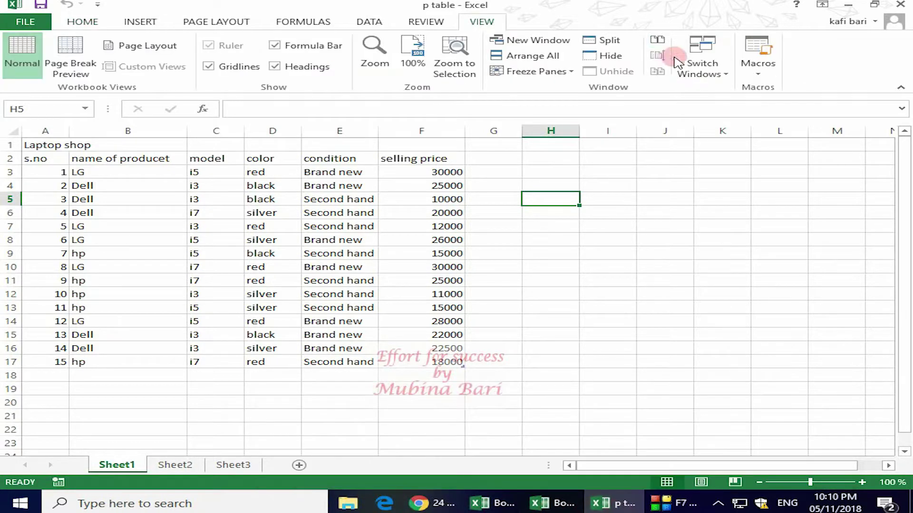
left_click(658, 40)
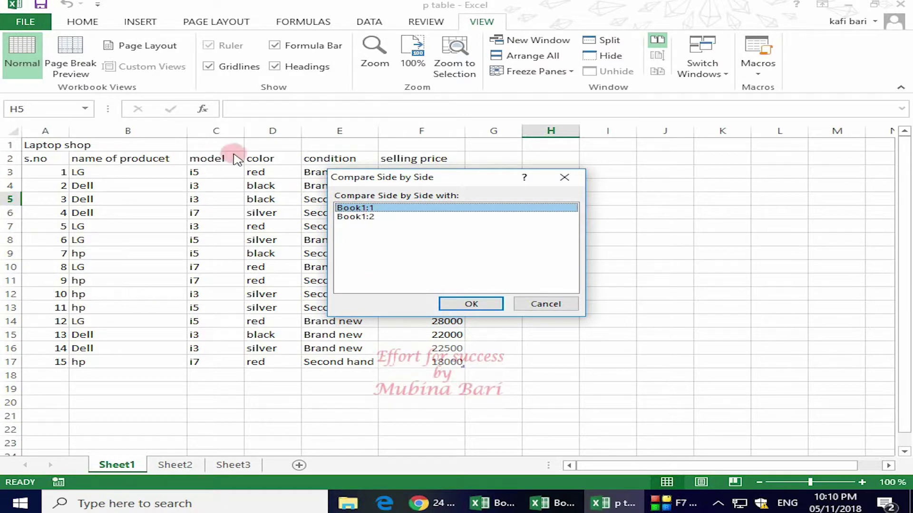
left_click(564, 177)
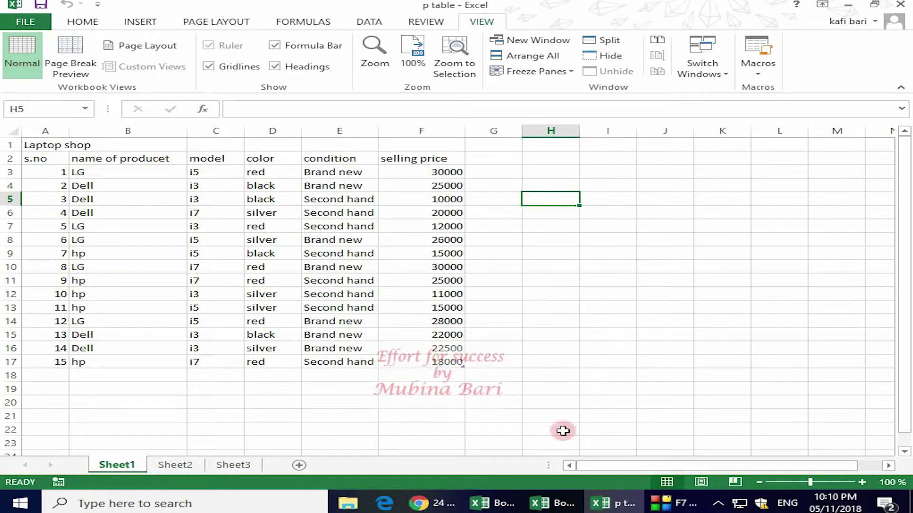
left_click(508, 508)
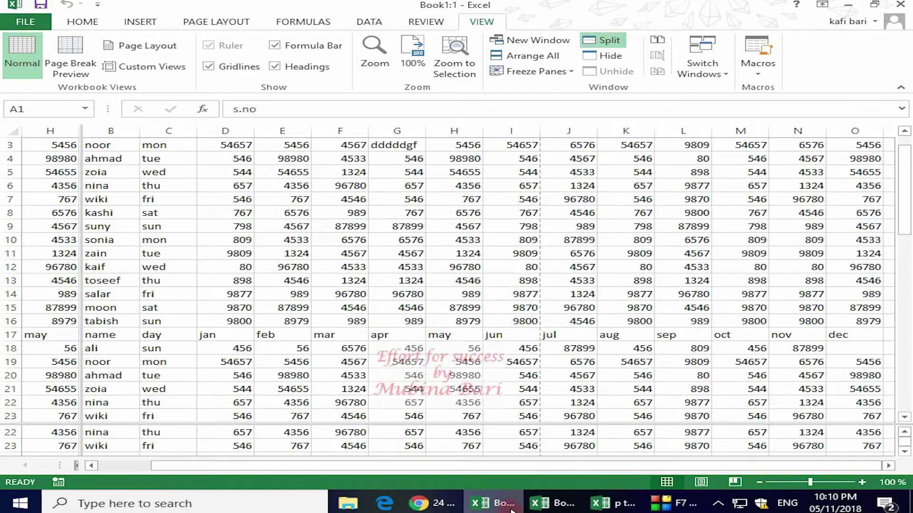
Compare Book1:1 side by side with the p table workbook.
left_click(656, 41)
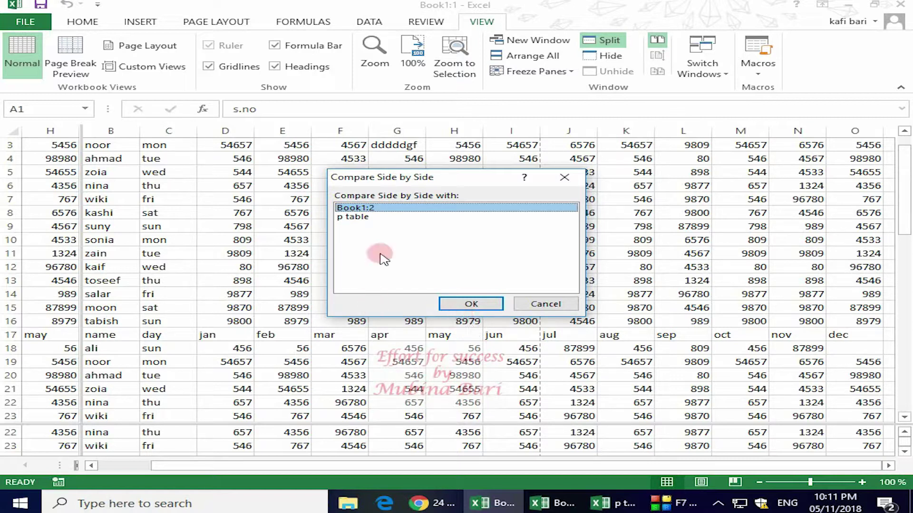
left_click(366, 219)
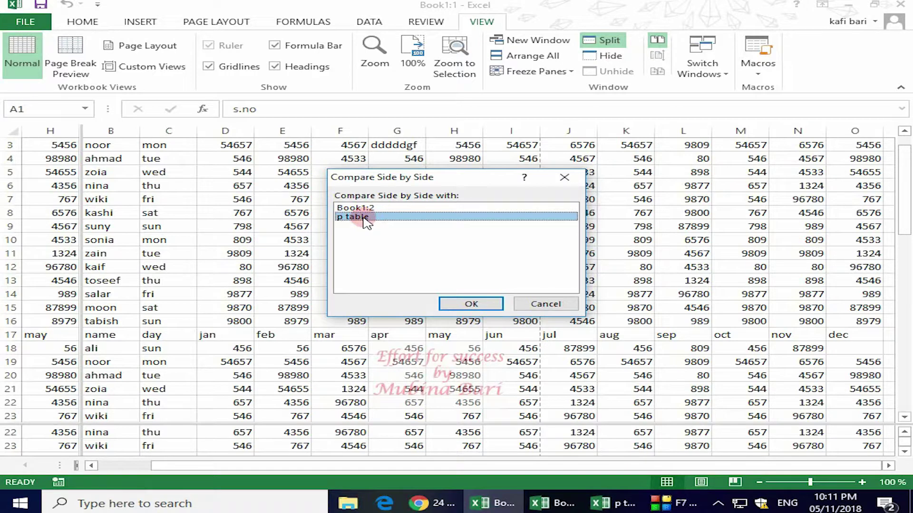
left_click(474, 304)
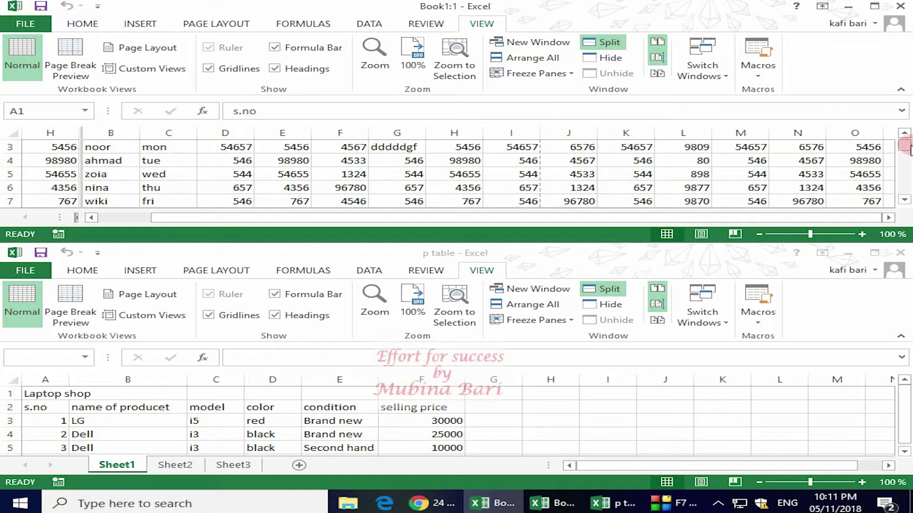
left_click_drag(905, 148, 906, 178)
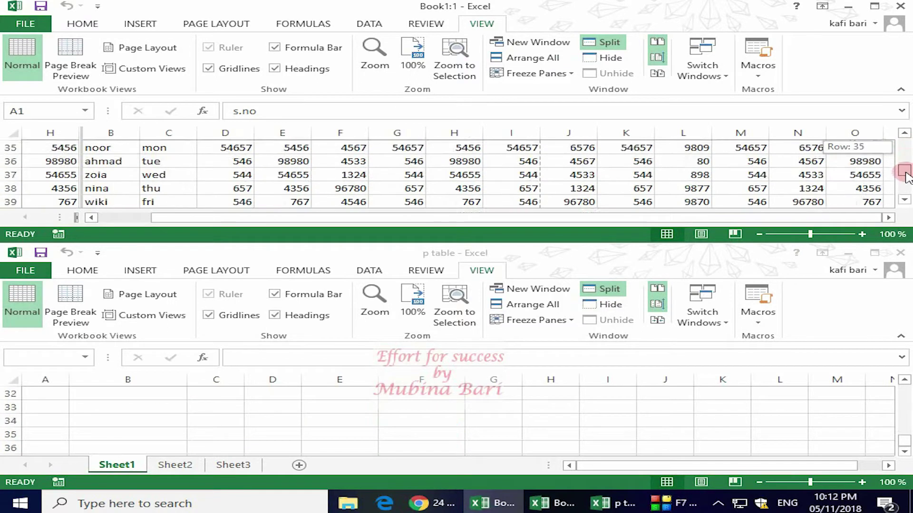
left_click_drag(905, 177, 902, 156)
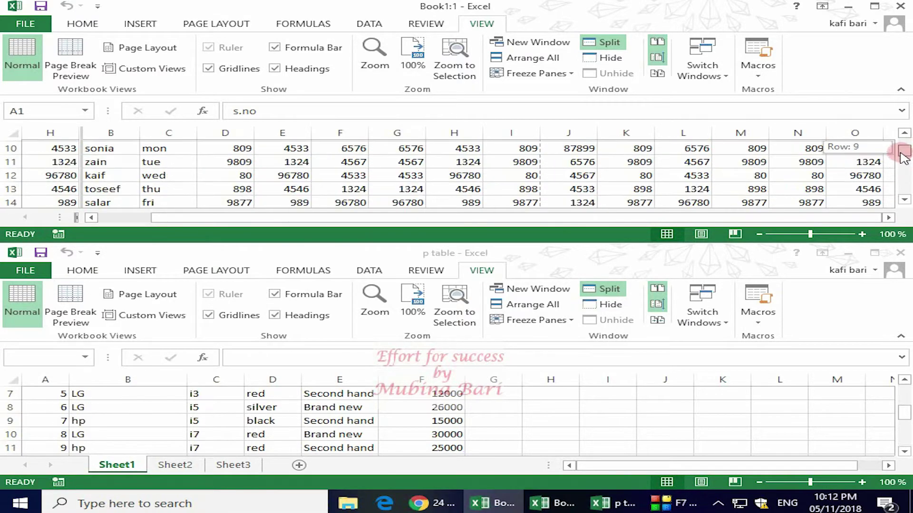
left_click_drag(902, 156, 900, 148)
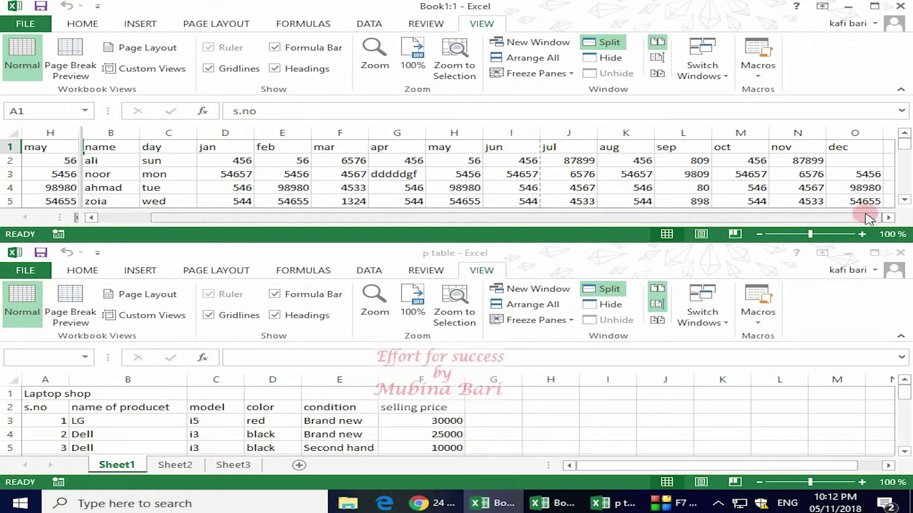
left_click_drag(904, 147, 898, 144)
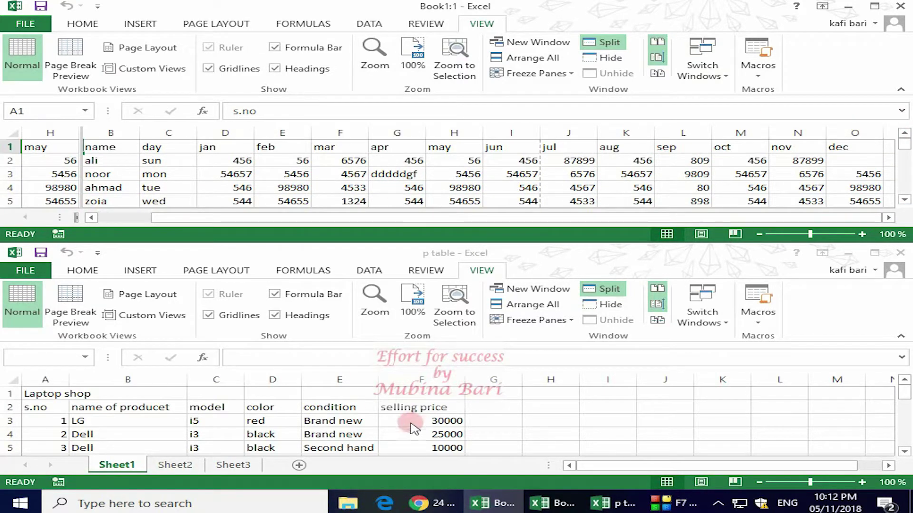
left_click(657, 58)
mouse_move(904, 145)
left_mouse_down()
mouse_move(906, 188)
mouse_move(893, 157)
left_mouse_up()
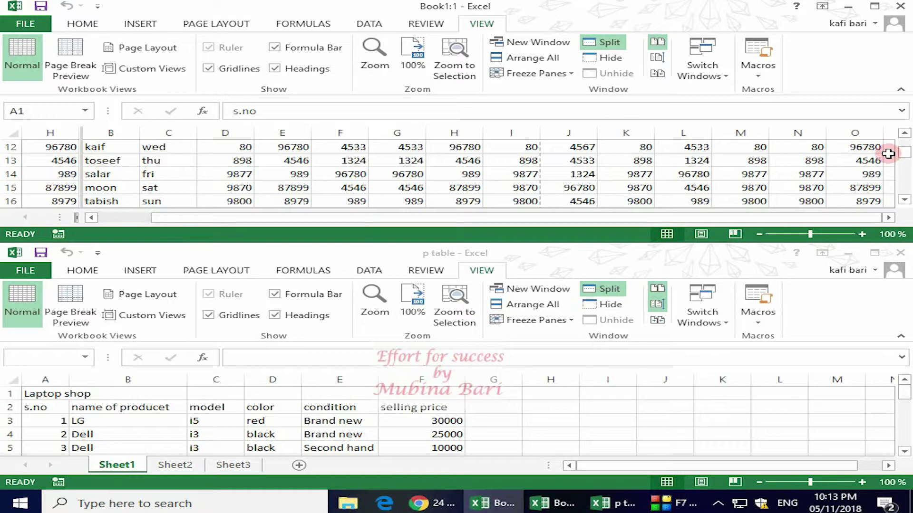
left_click(657, 58)
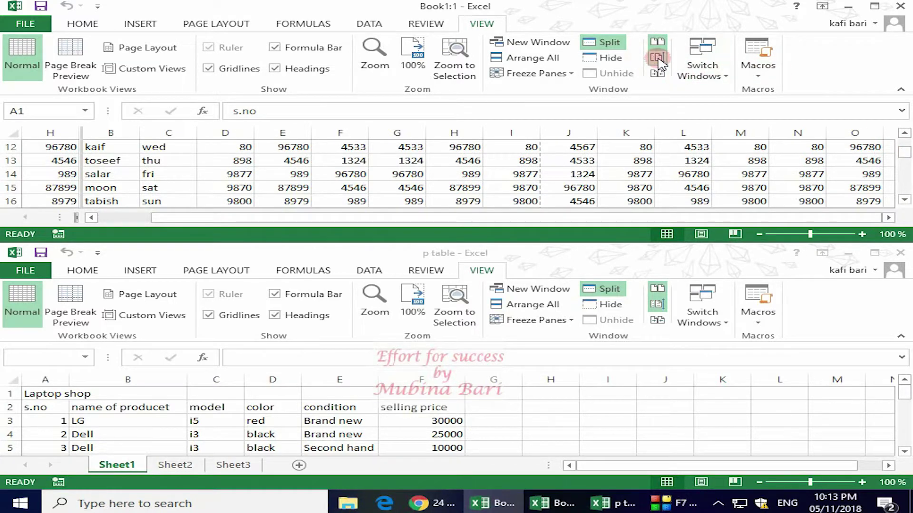
mouse_move(904, 151)
left_mouse_down()
mouse_move(906, 180)
mouse_move(887, 118)
left_mouse_up()
mouse_move(902, 147)
left_mouse_down()
mouse_move(907, 186)
mouse_move(905, 145)
left_mouse_up()
Move the p table window to a new spot so it no longer lines up with Book1:1.
left_click(904, 394)
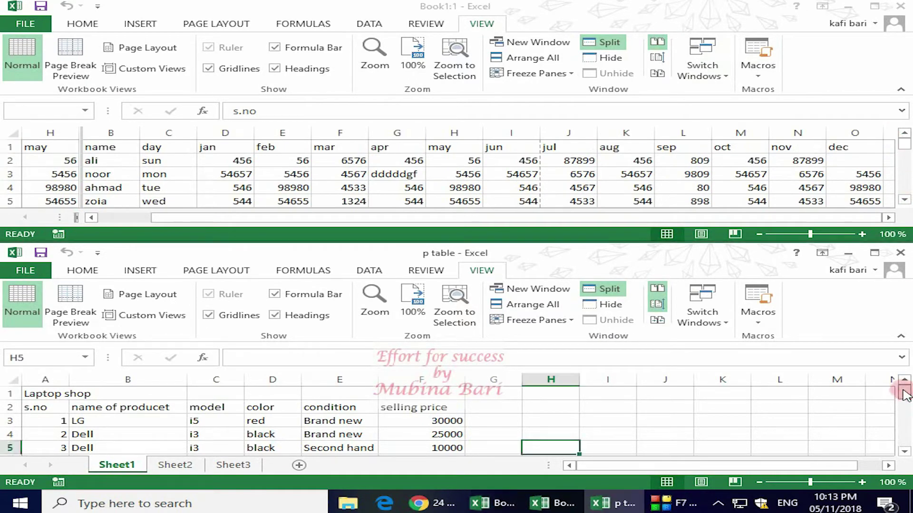
left_click_drag(904, 394, 898, 252)
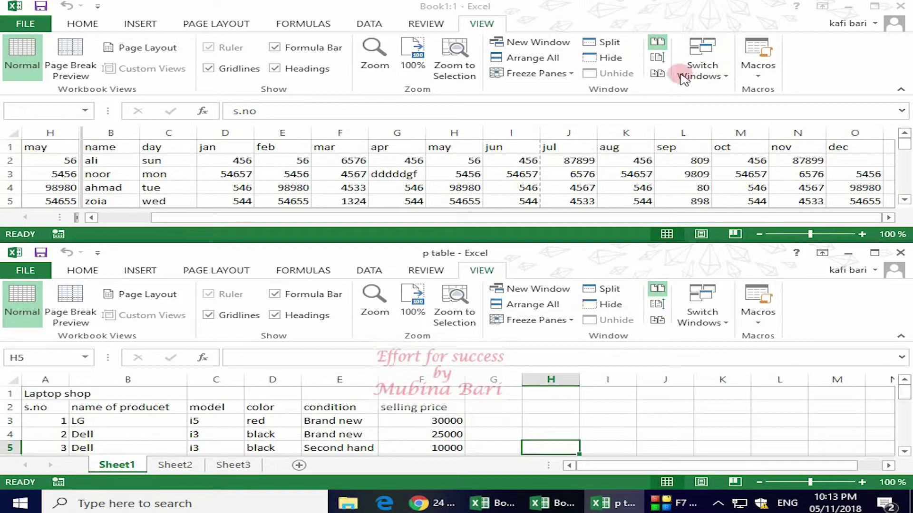
left_click(657, 58)
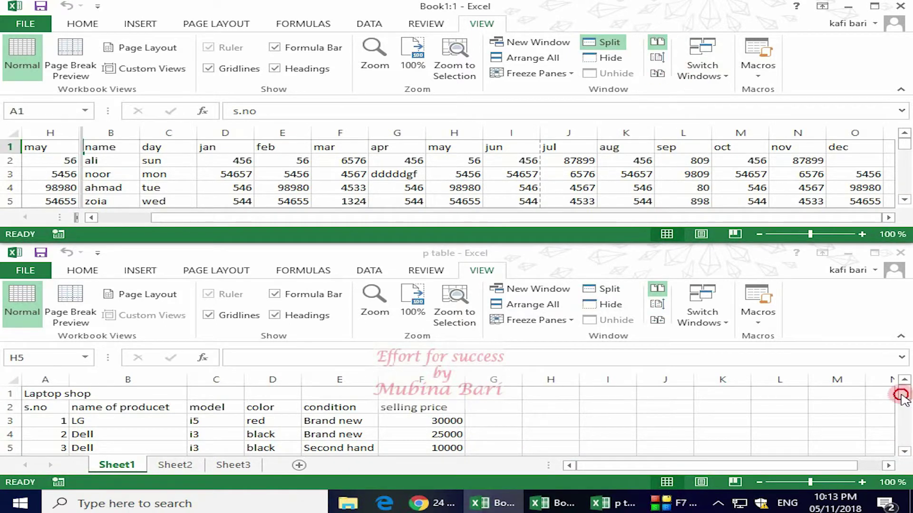
left_click_drag(900, 394, 900, 375)
mouse_move(904, 144)
left_mouse_down()
mouse_move(901, 196)
mouse_move(896, 147)
left_mouse_up()
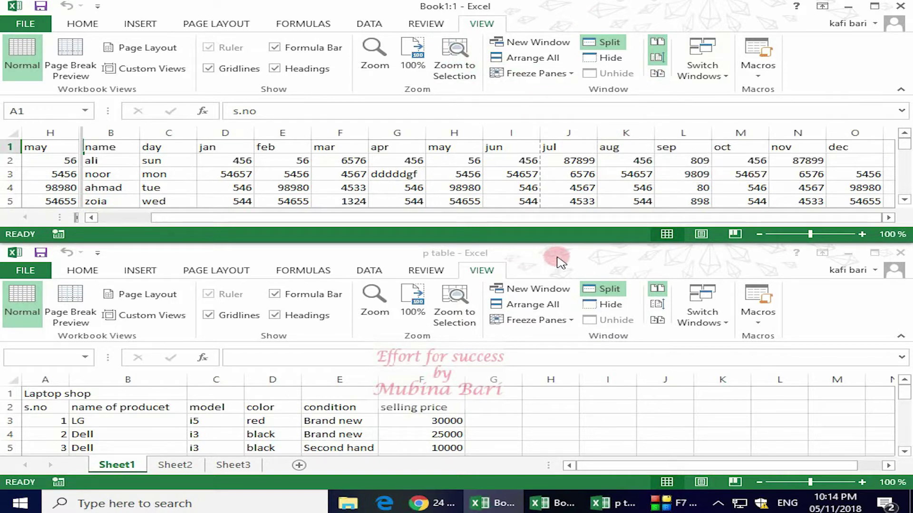
mouse_move(593, 256)
left_mouse_down()
mouse_move(558, 309)
mouse_move(536, 310)
mouse_move(594, 300)
left_mouse_up()
left_click(598, 326)
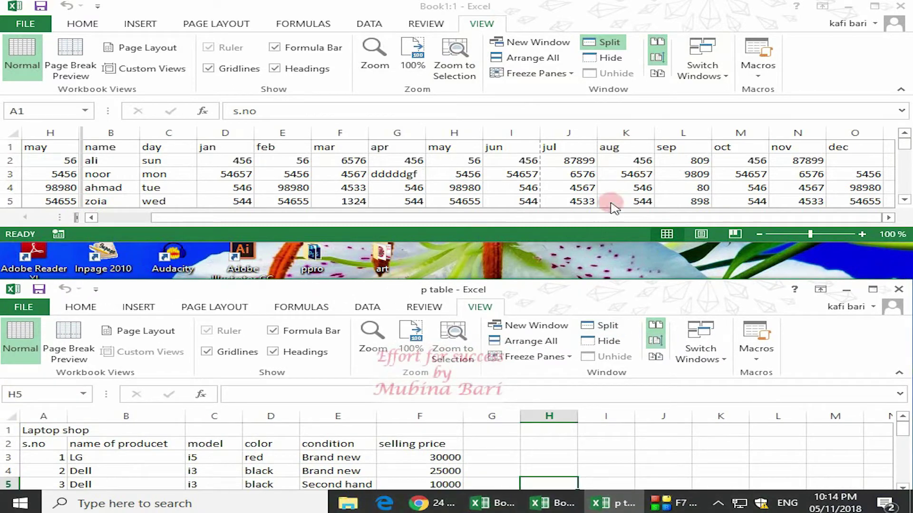
mouse_move(634, 10)
left_mouse_down()
mouse_move(608, 15)
mouse_move(608, 1)
left_mouse_up()
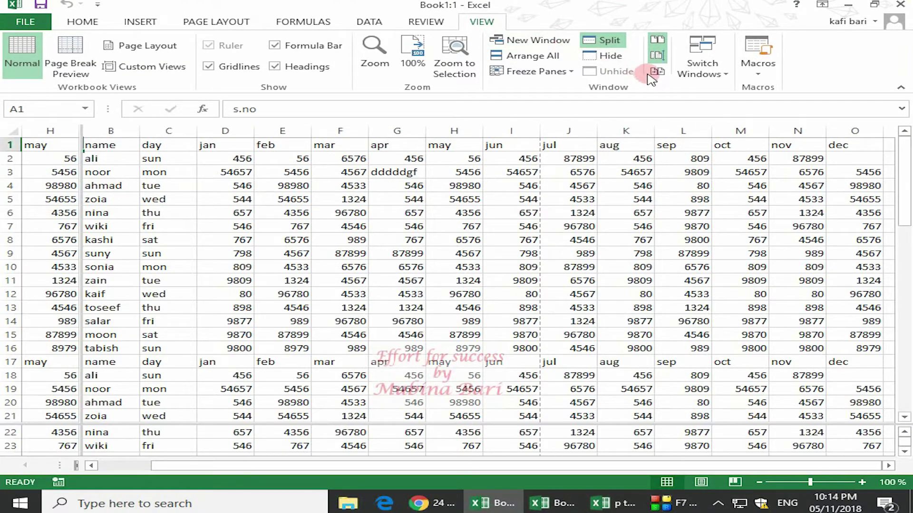
Reset both windows to their stacked side-by-side positions, then turn off View Side by Side.
left_click(657, 73)
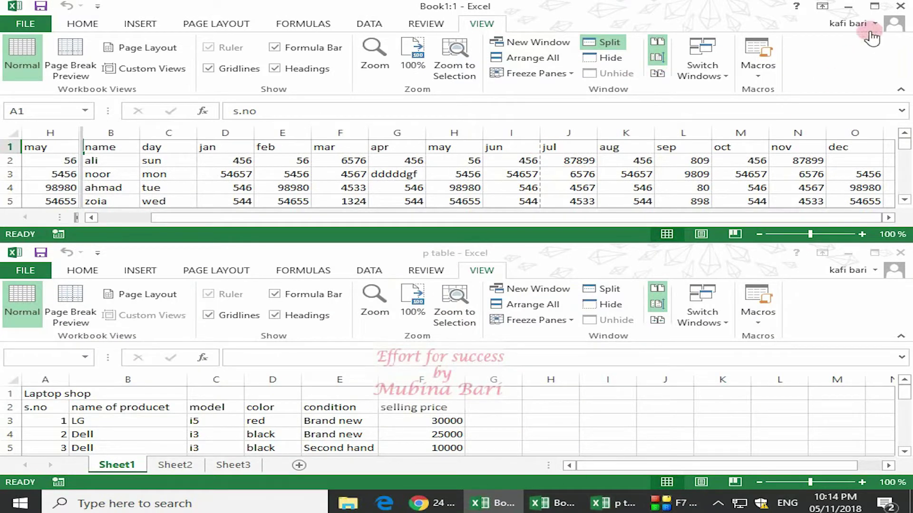
left_click(873, 6)
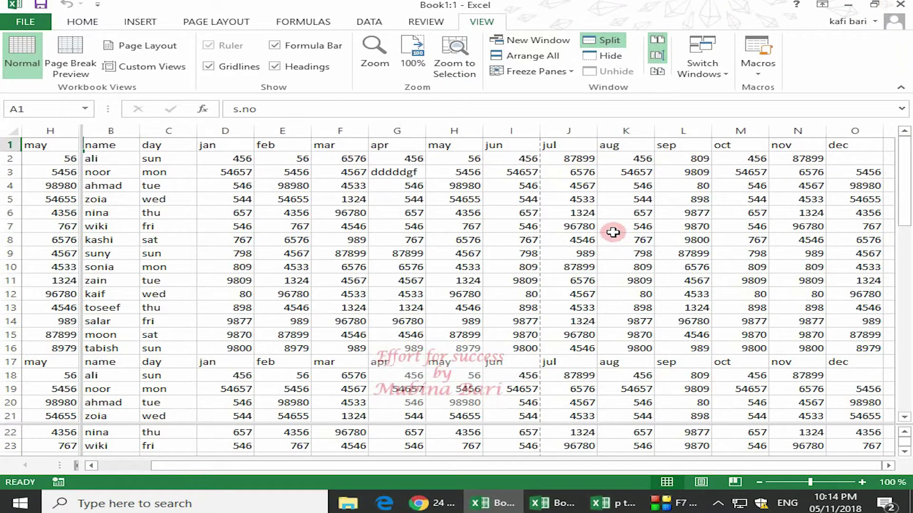
left_click(663, 75)
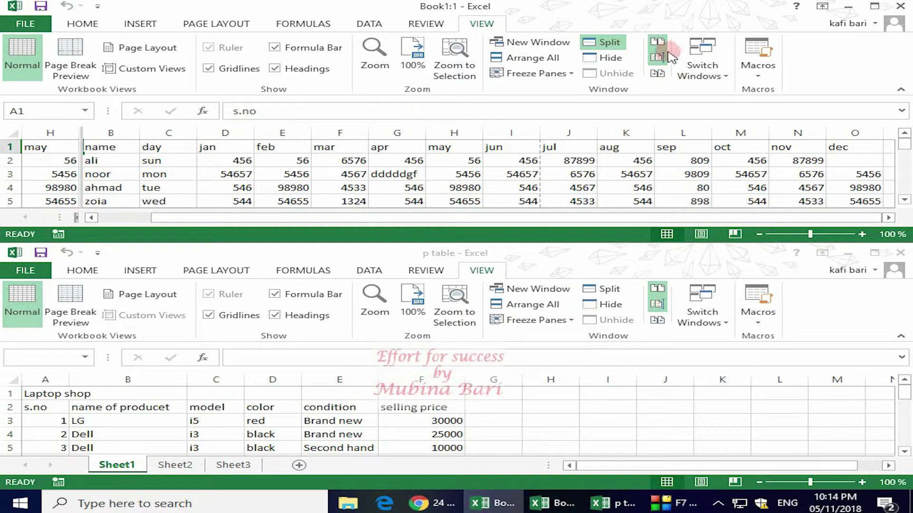
left_click(659, 65)
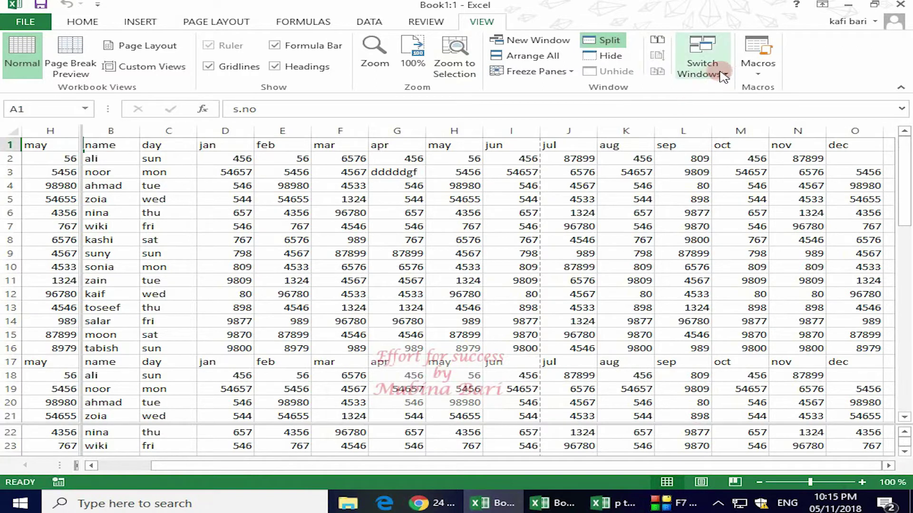
Switch Windows in turn to p table, Book1:1, Book1:2, and back to p table.
left_click(723, 76)
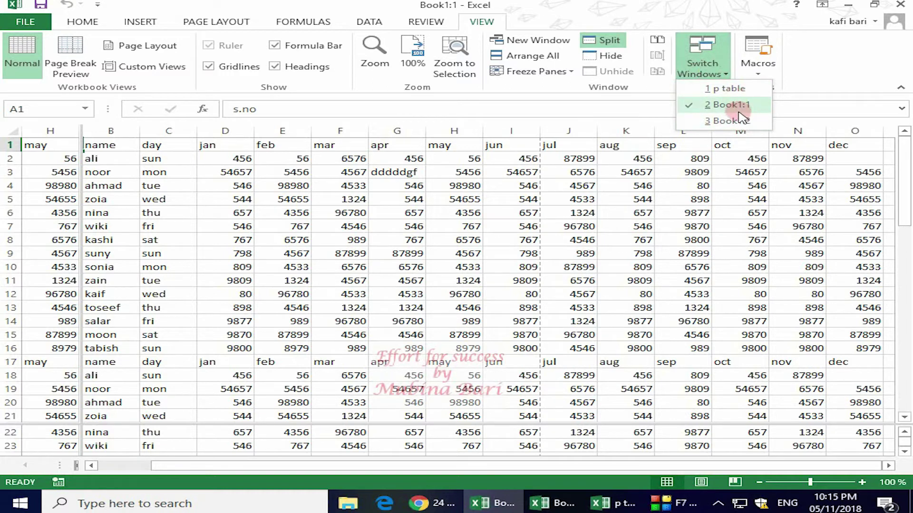
left_click(732, 88)
left_click(723, 75)
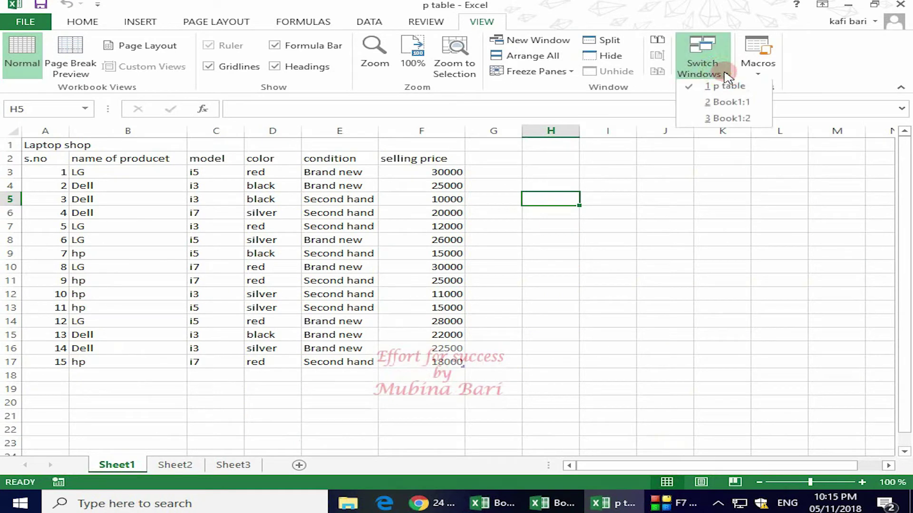
left_click(720, 106)
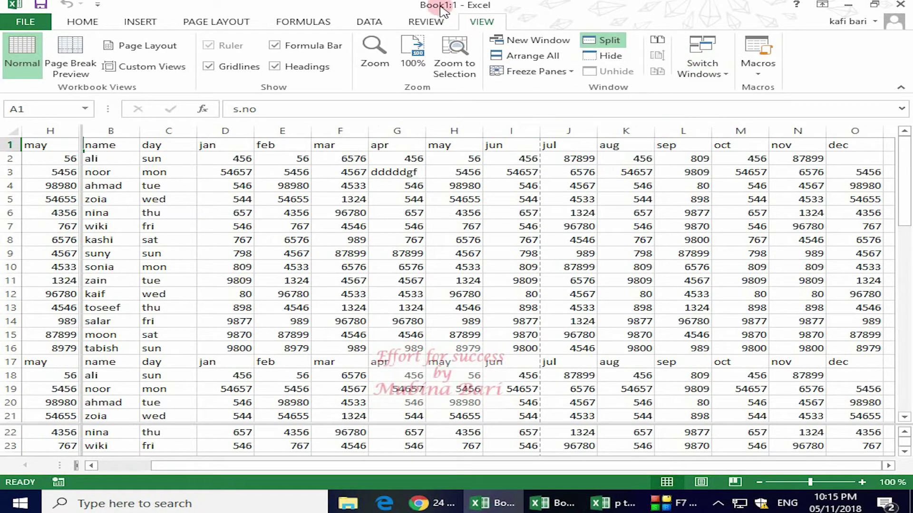
left_click(708, 74)
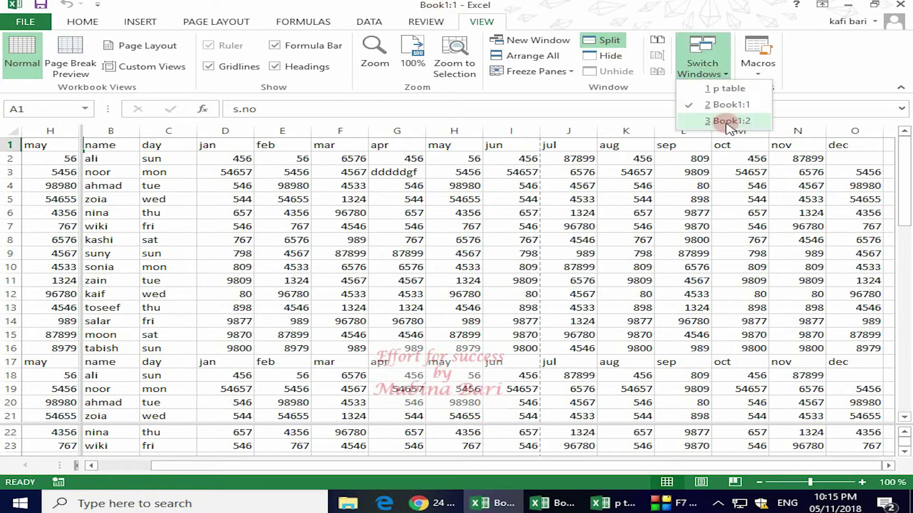
left_click(726, 121)
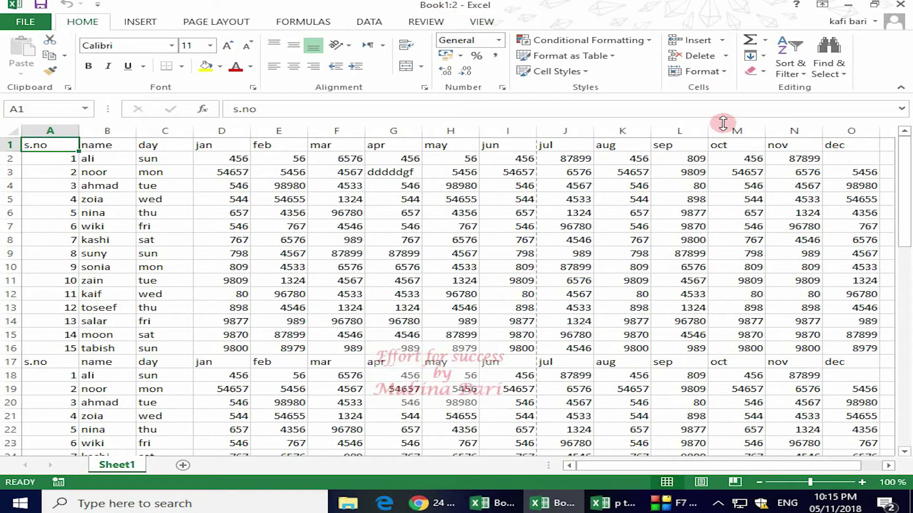
left_click(703, 61)
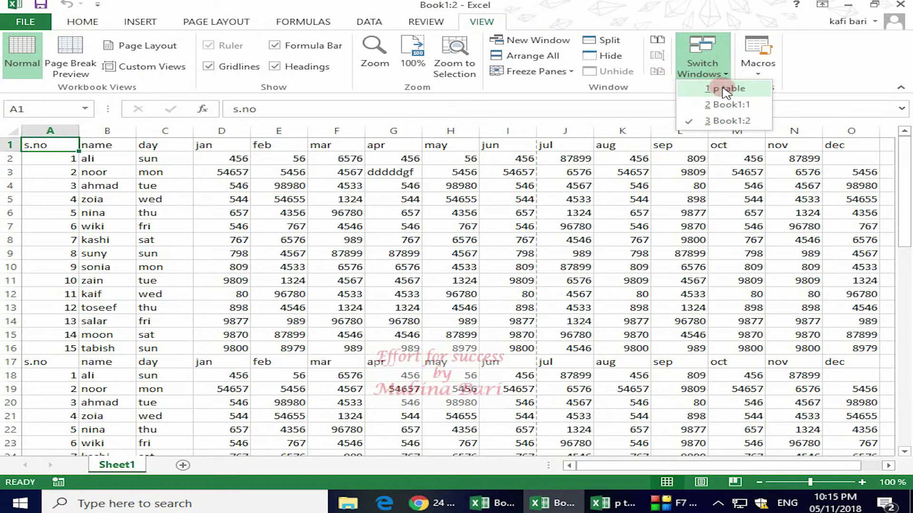
left_click(720, 86)
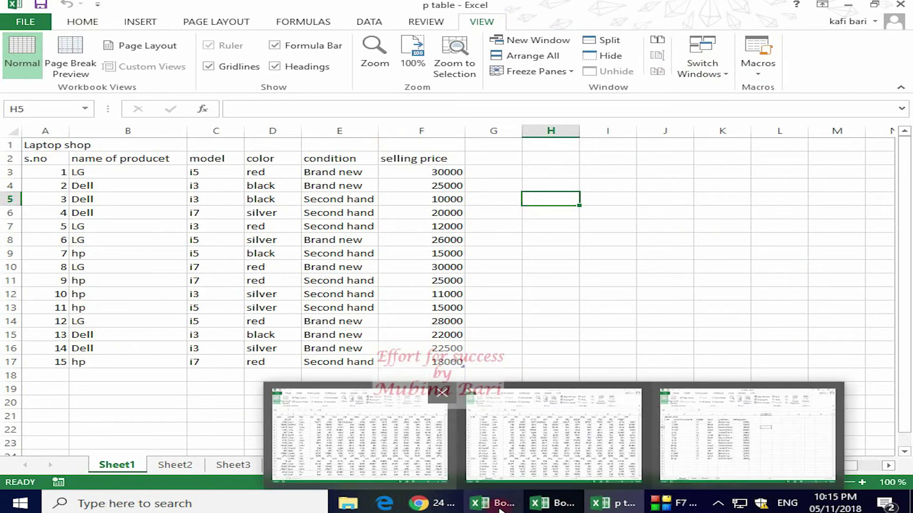
Switch to the Book1:2 window from the taskbar, then return to the p table workbook.
left_click(552, 504)
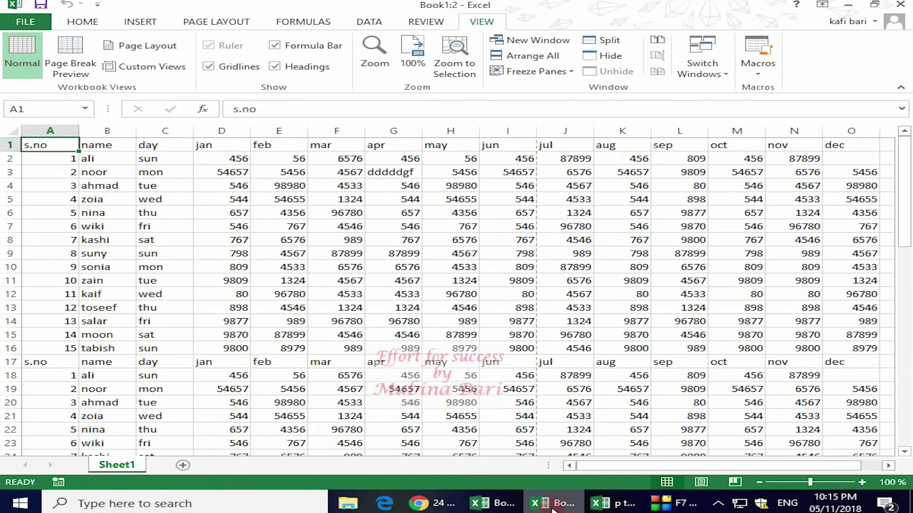
left_click(612, 507)
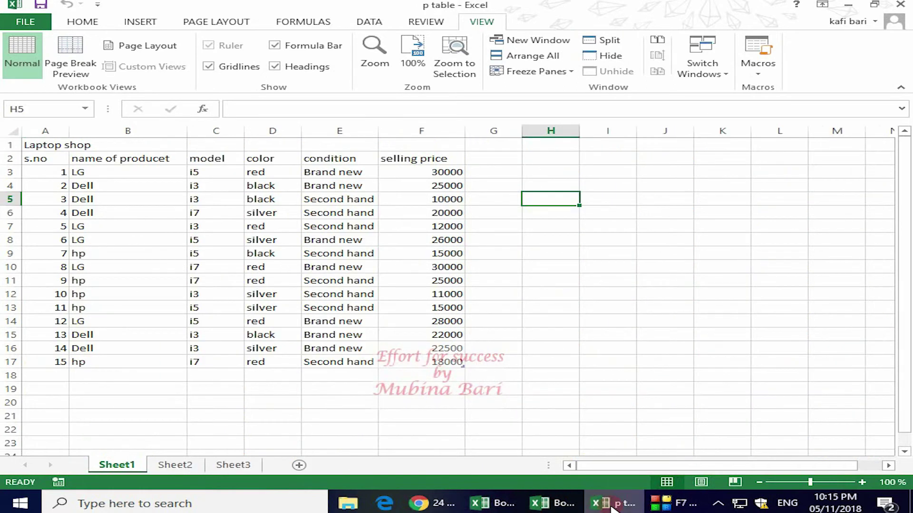